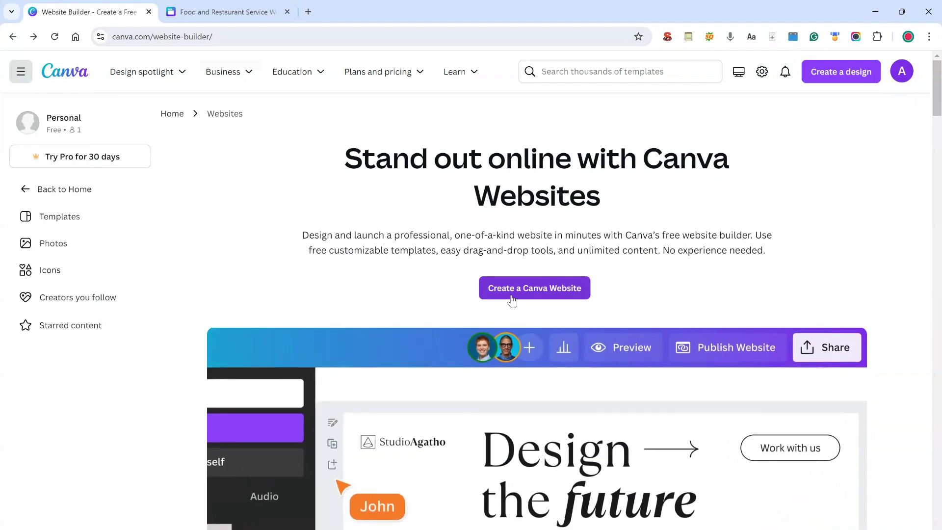
Step: Browse the restaurant website templates on the website builder page
scroll(383, 250, down, 7)
scroll(383, 251, down, 7)
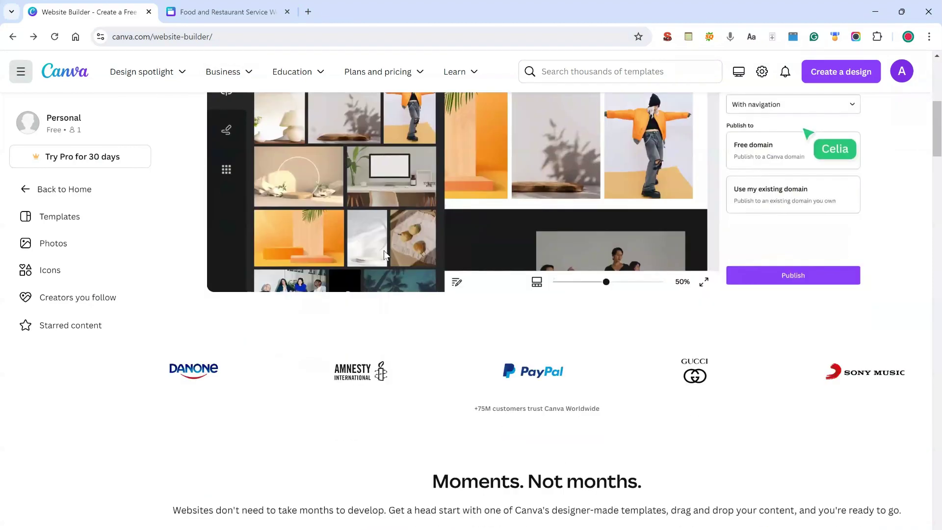
scroll(383, 250, down, 3)
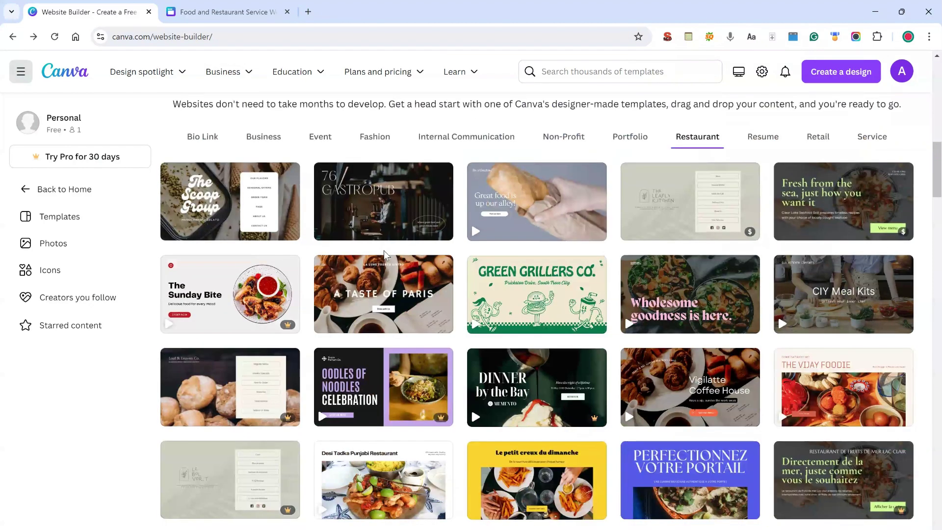
scroll(219, 210, up, 2)
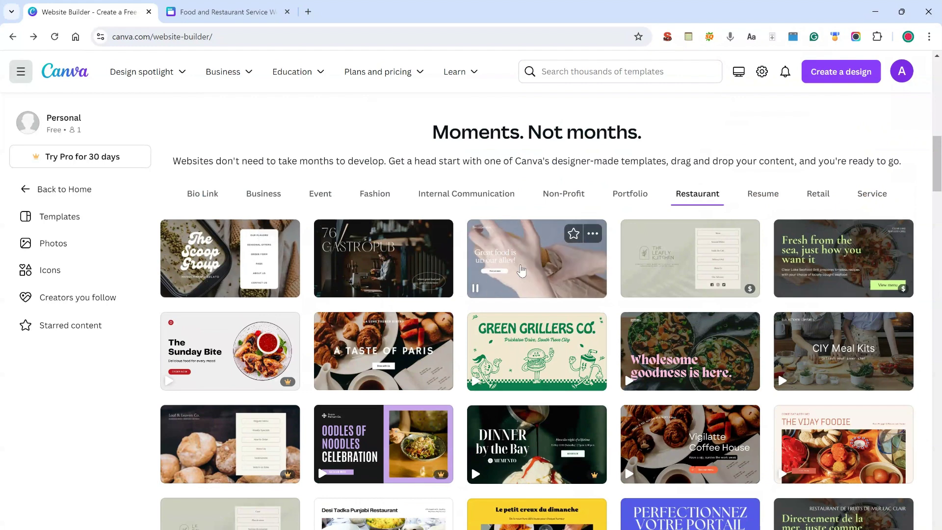
Step: Switch to the open food and restaurant website design and preview the whole desktop site down to its contact section
click(233, 11)
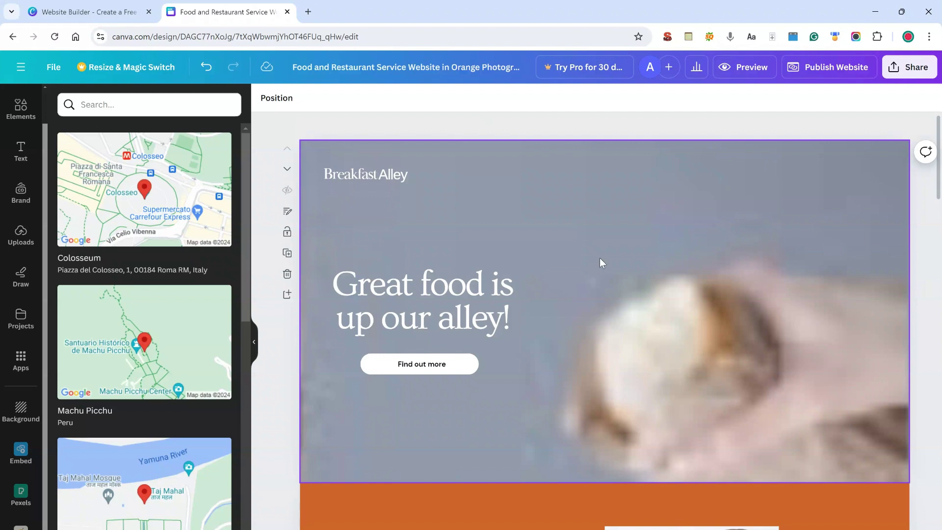
click(749, 68)
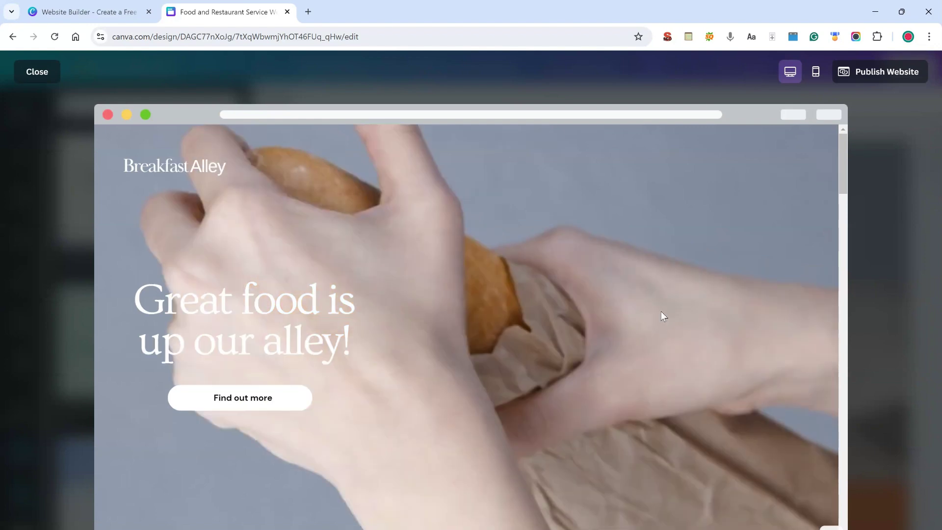
scroll(631, 336, down, 5)
scroll(631, 336, down, 2)
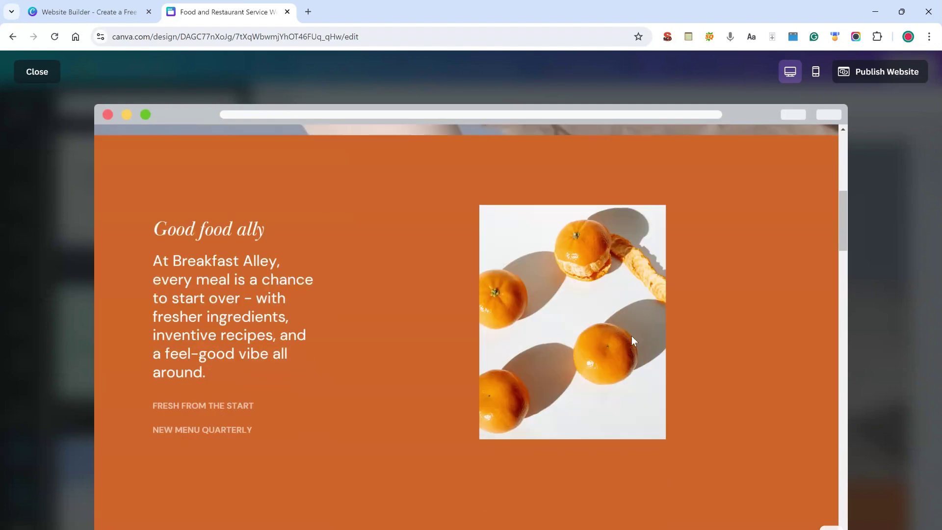
scroll(631, 335, down, 10)
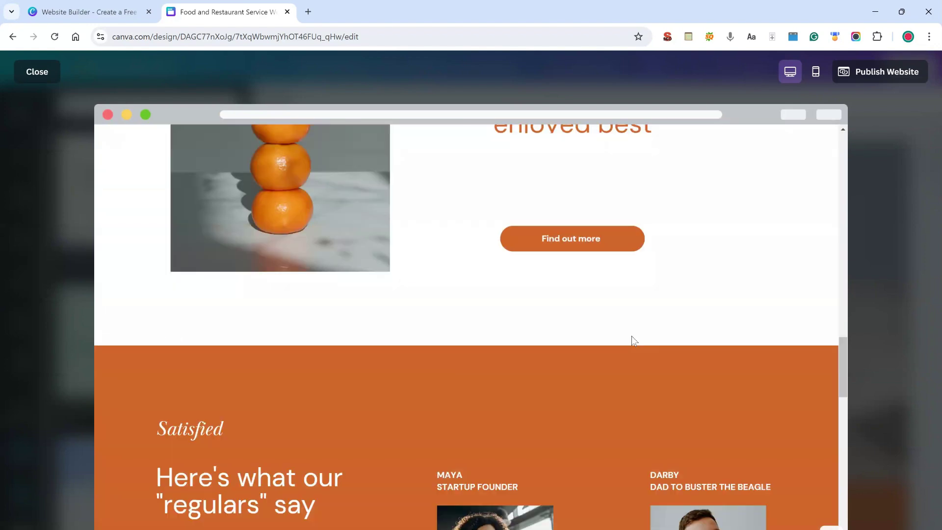
scroll(633, 340, down, 10)
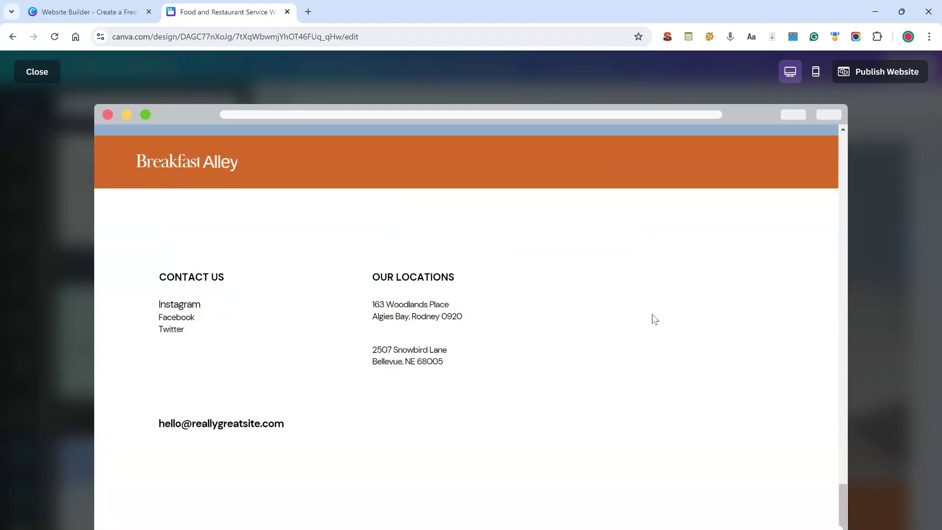
key(Escape)
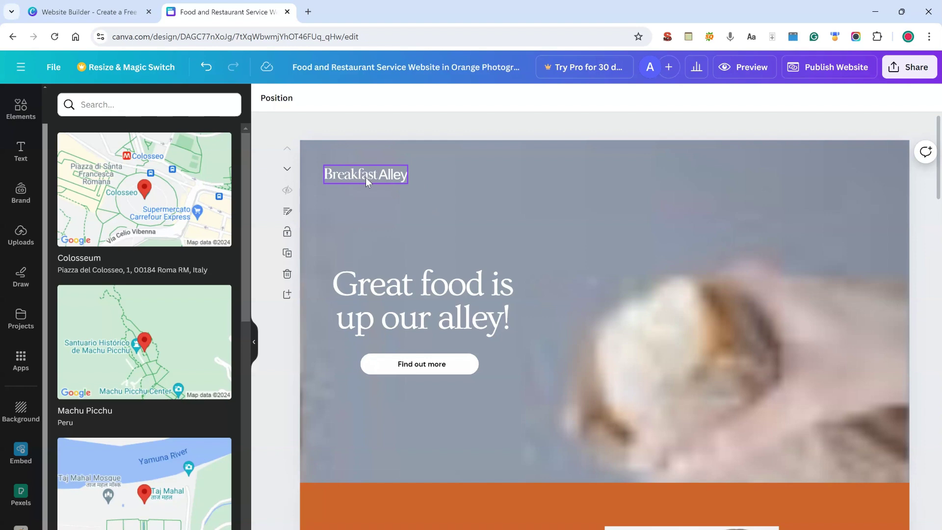
Step: Replace the word "Alley" in the hero section's logo text with "Town" and widen the text box so it fits on one line
double_click(394, 174)
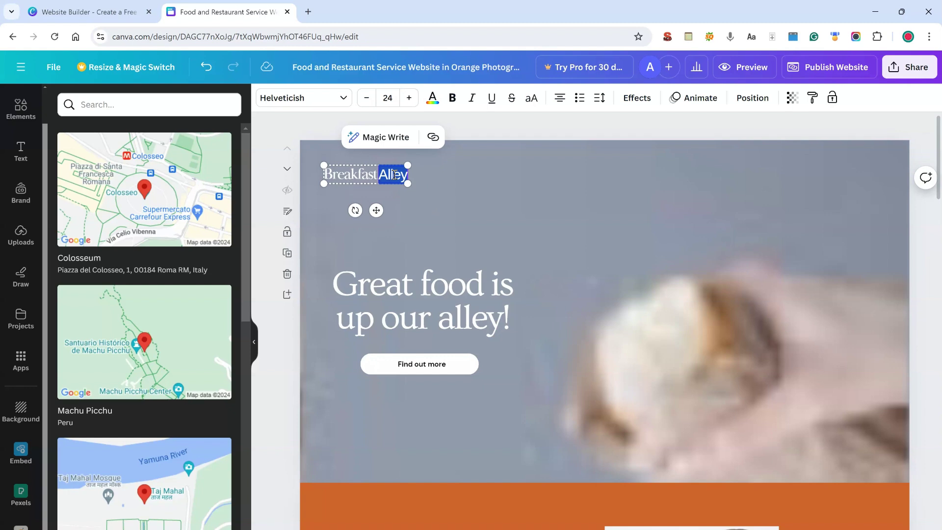
text(Town)
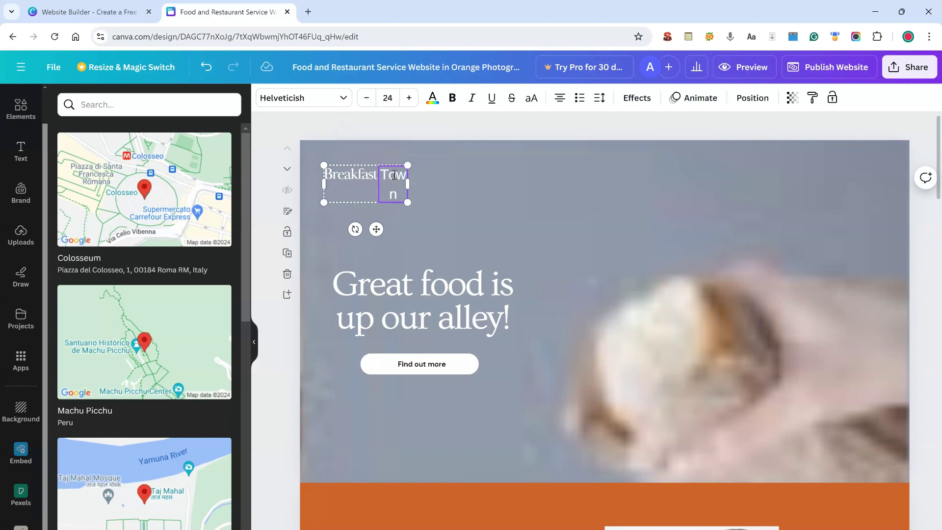
drag(408, 184, 435, 183)
click(378, 175)
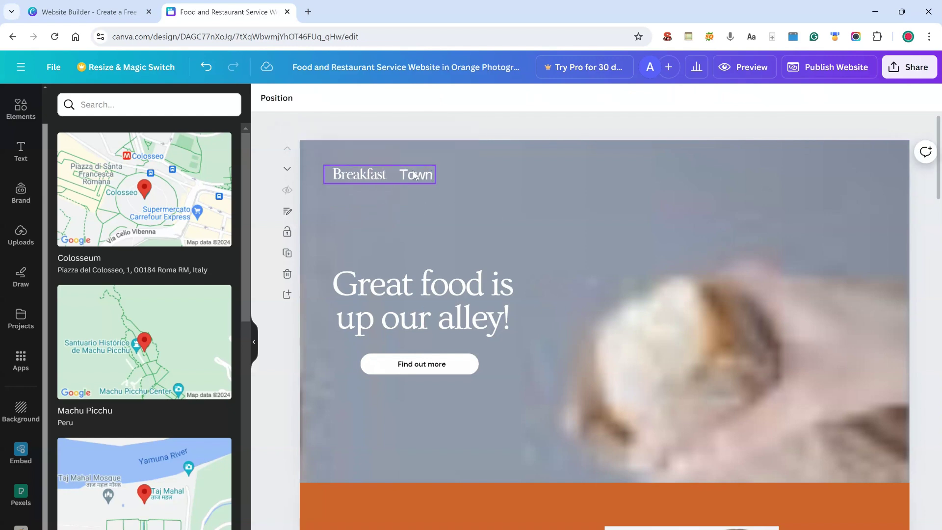
double_click(374, 176)
click(510, 126)
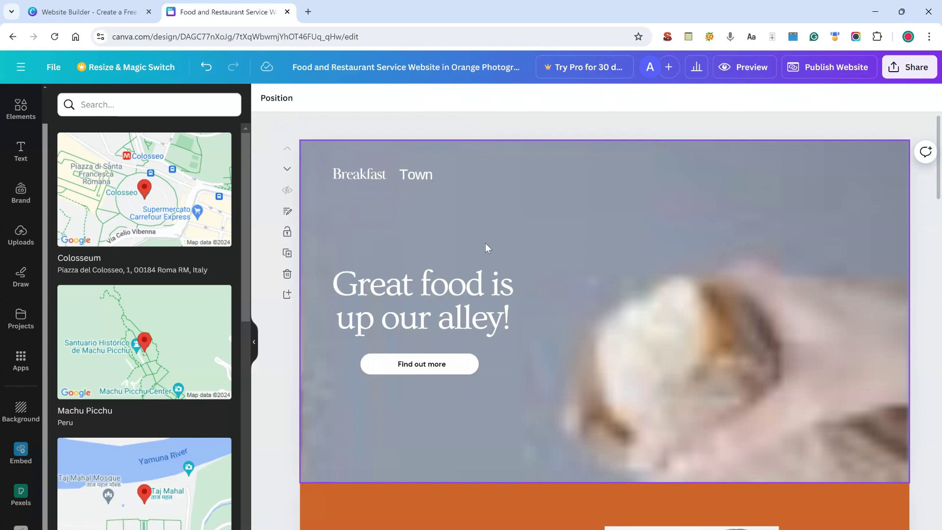
Step: Play the background video of the hero section in the editor
click(600, 261)
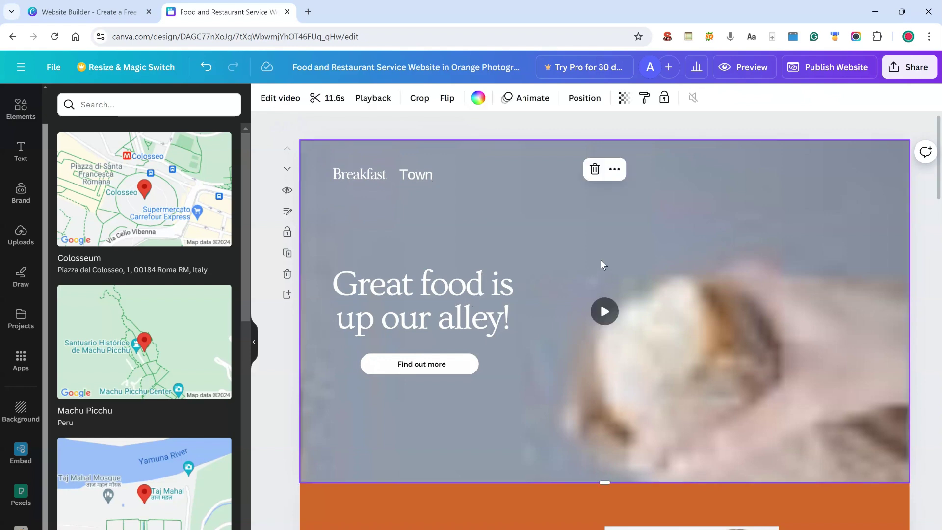
click(604, 312)
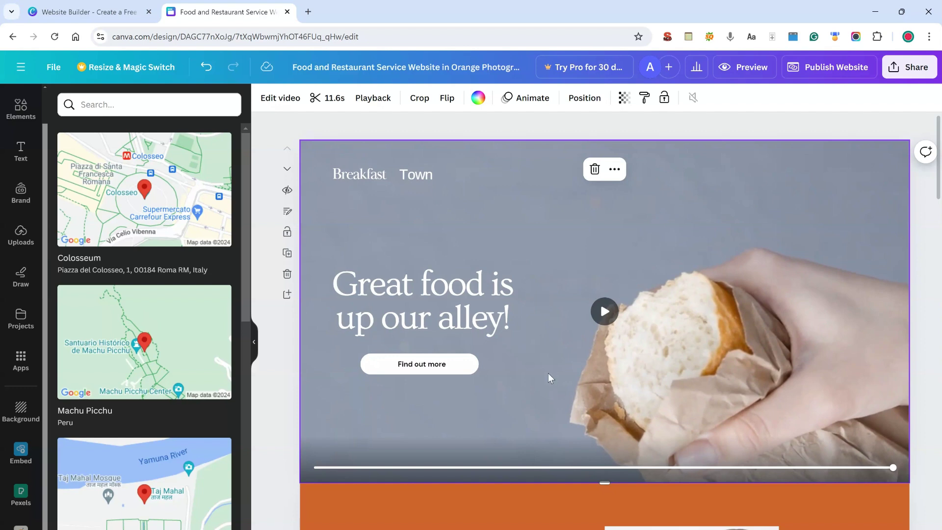
Step: Replace the oranges photo in the "Good food ally" section with a Pexels pizza photo, using the search term "pizza"
scroll(548, 372, down, 6)
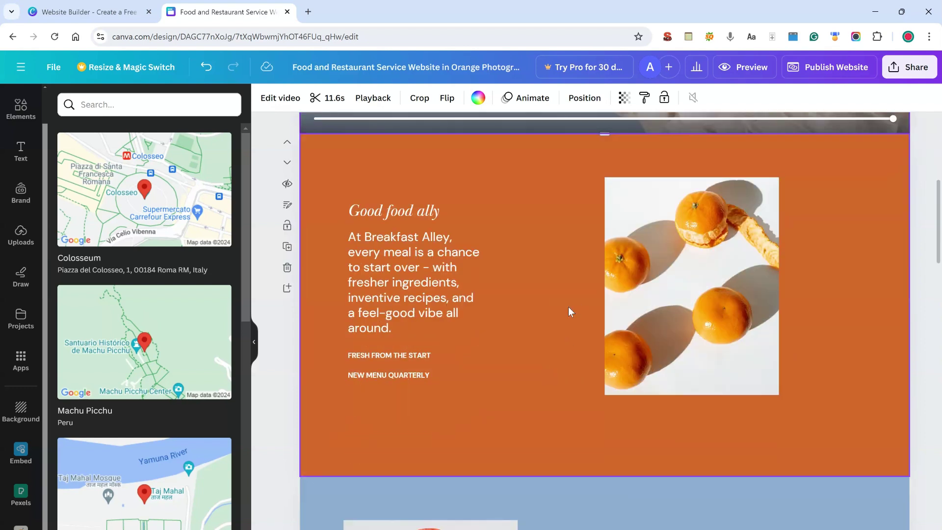
click(673, 278)
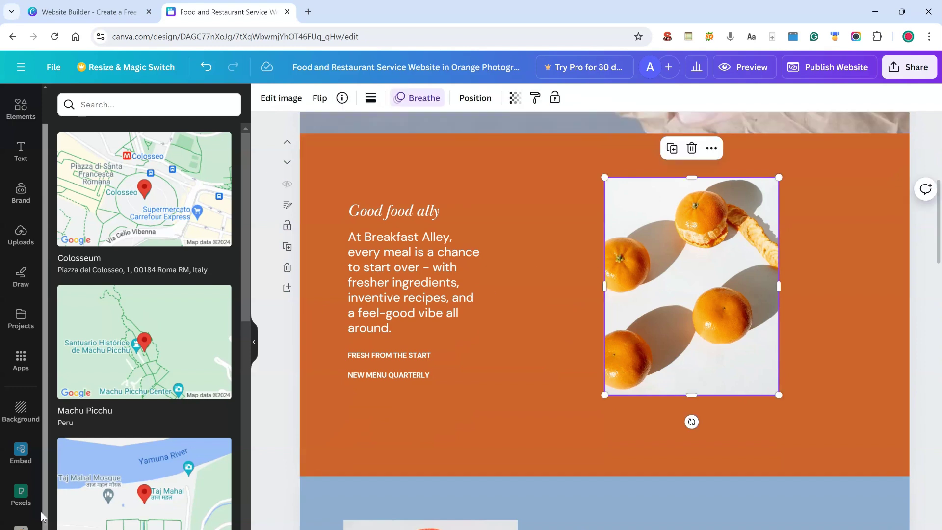
click(21, 493)
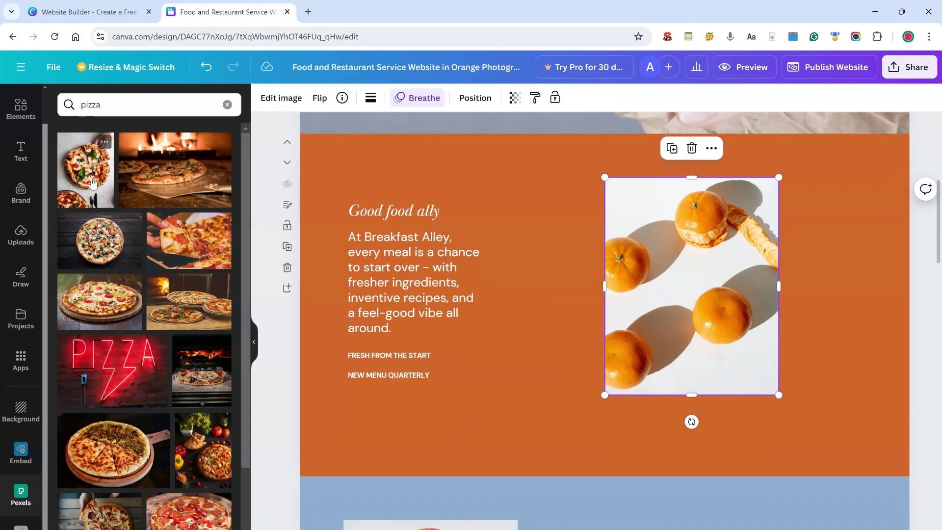
drag(93, 183, 675, 230)
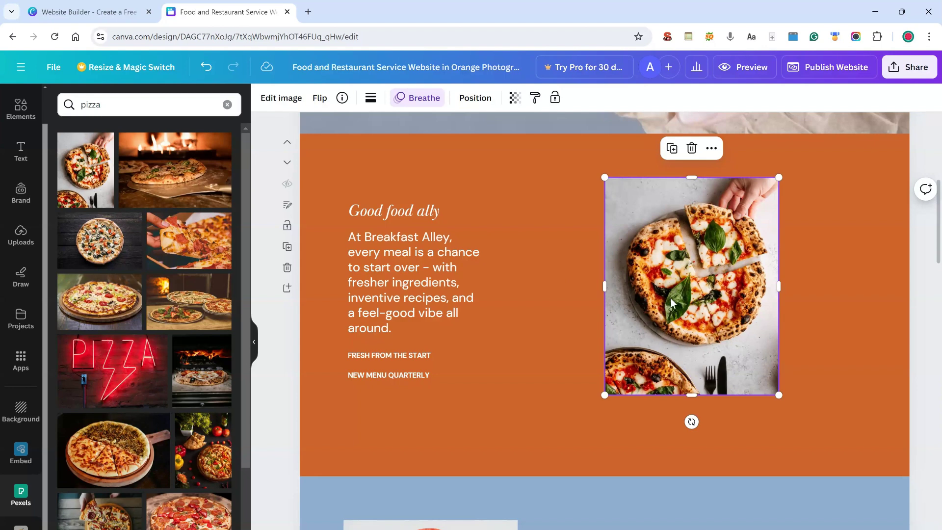
scroll(584, 304, down, 1)
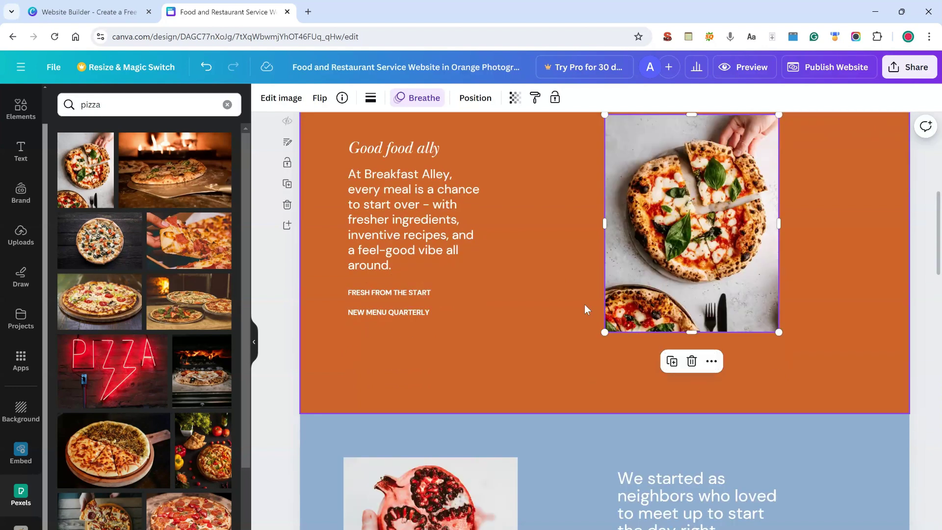
Step: Link the hero section's "Find out more" button text to the document page "7 - Contact"
scroll(584, 304, up, 5)
scroll(585, 308, up, 3)
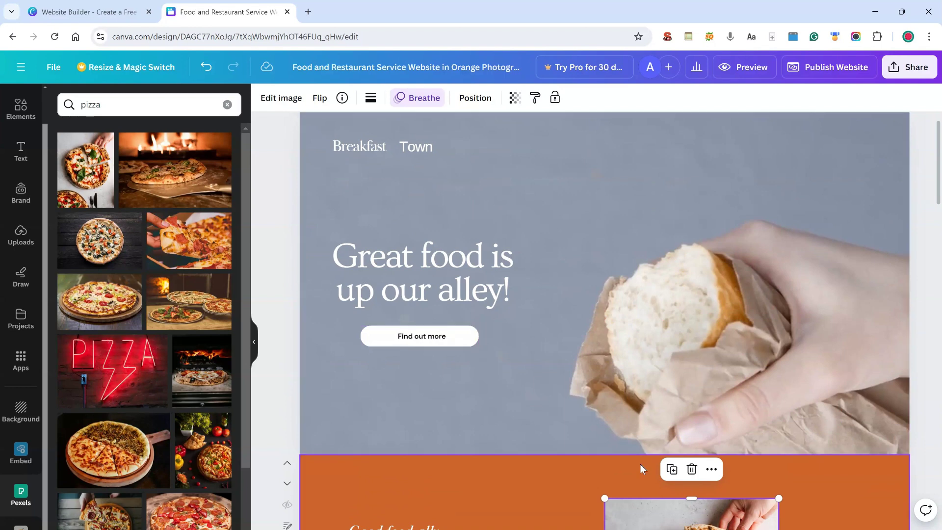
scroll(640, 464, down, 10)
scroll(641, 469, down, 10)
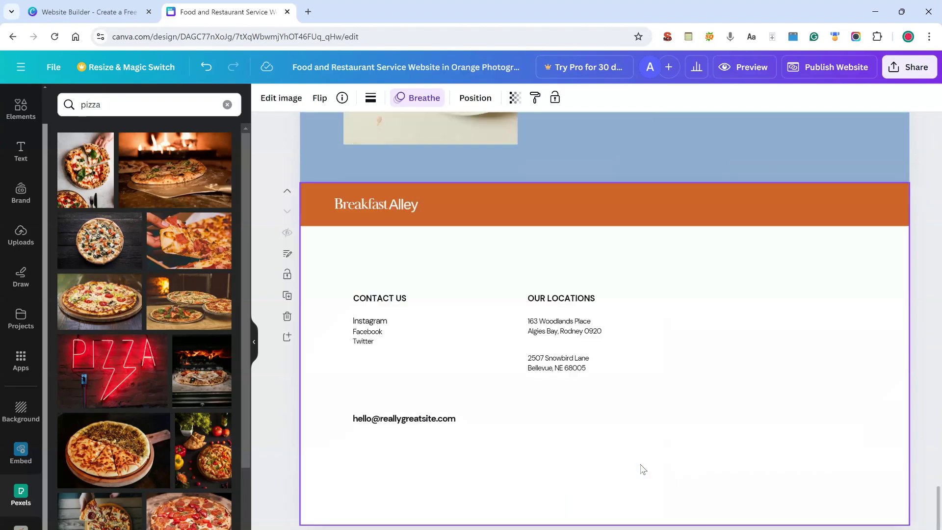
scroll(584, 379, up, 20)
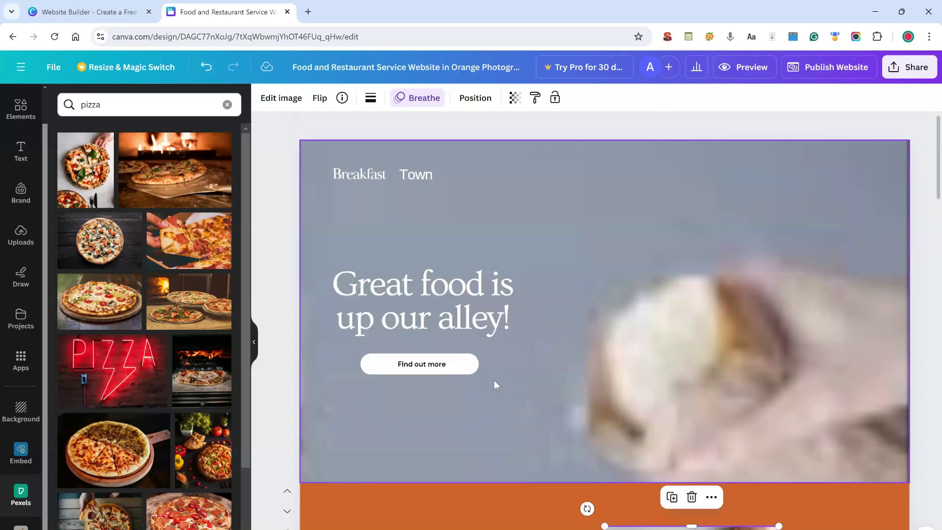
click(431, 362)
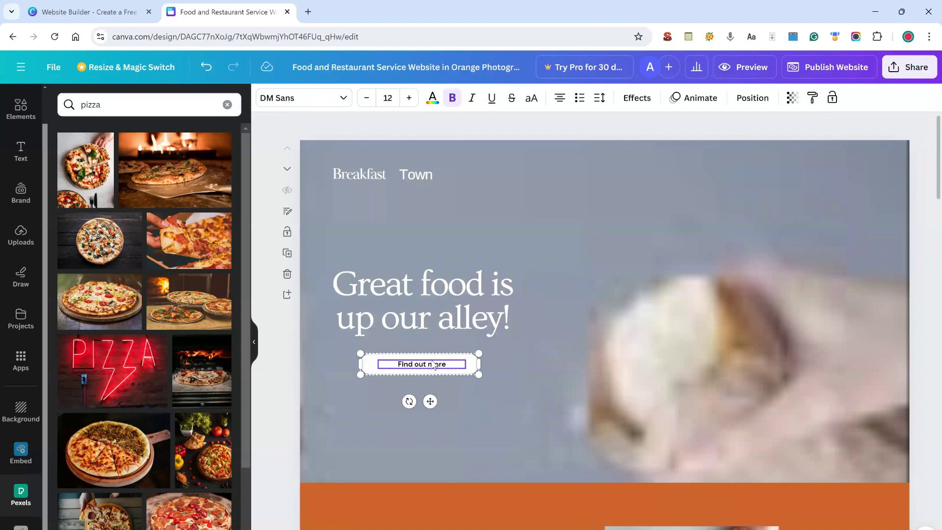
double_click(432, 364)
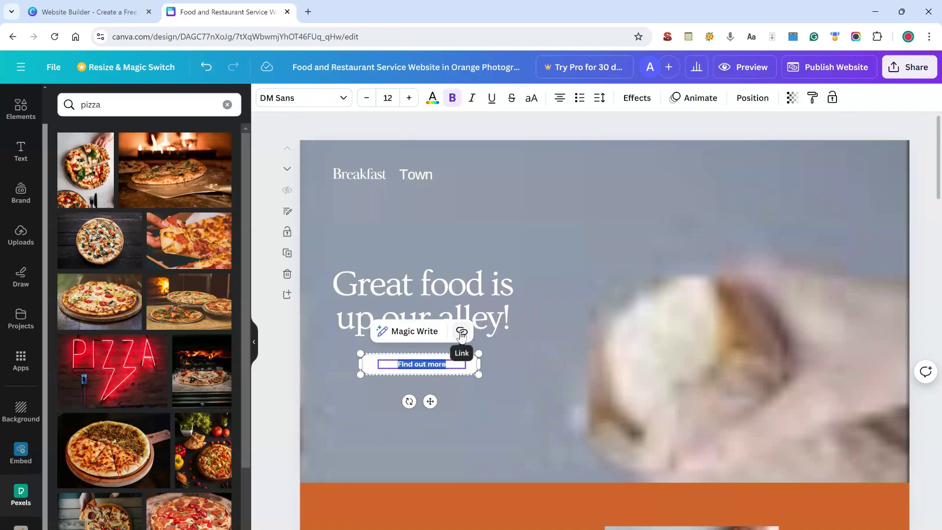
click(461, 331)
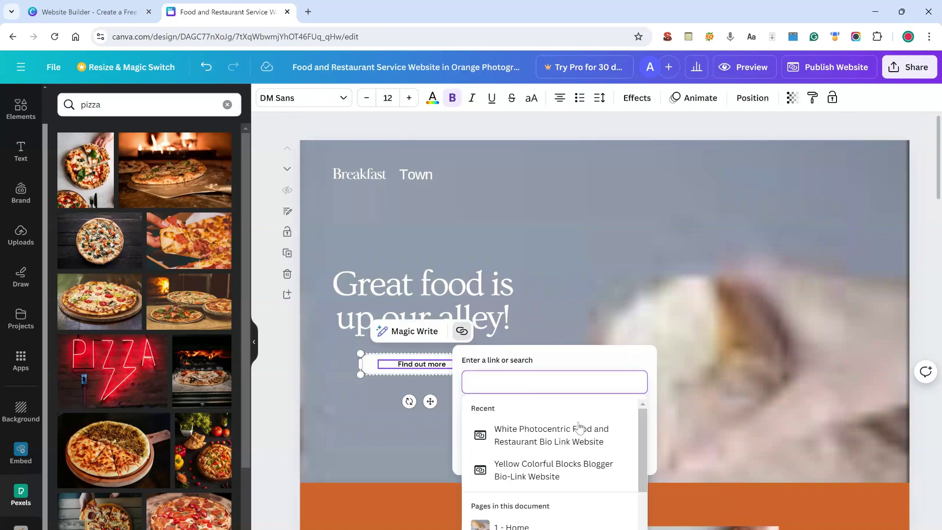
scroll(567, 515, down, 3)
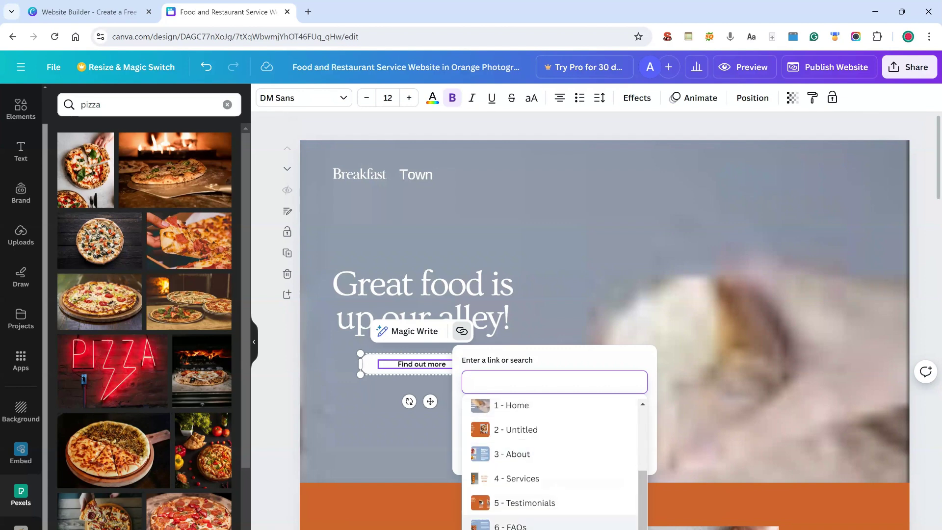
click(521, 529)
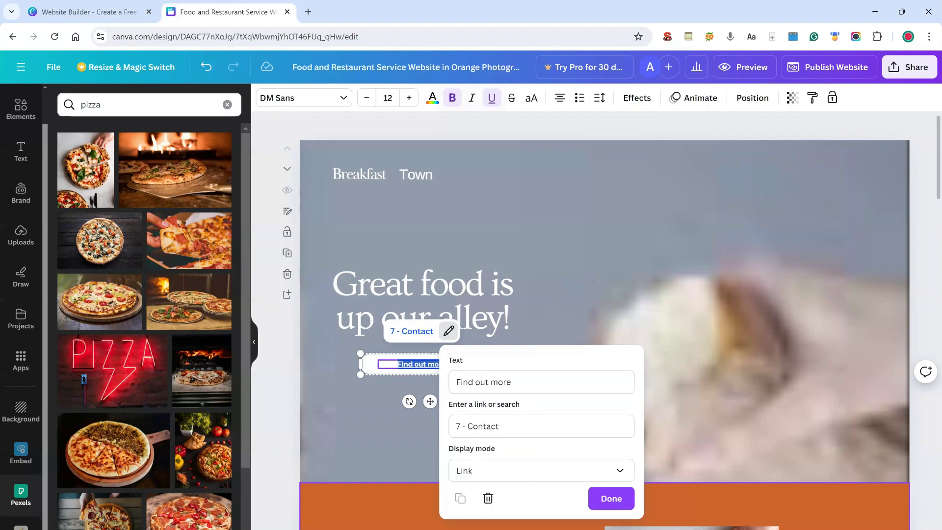
click(611, 498)
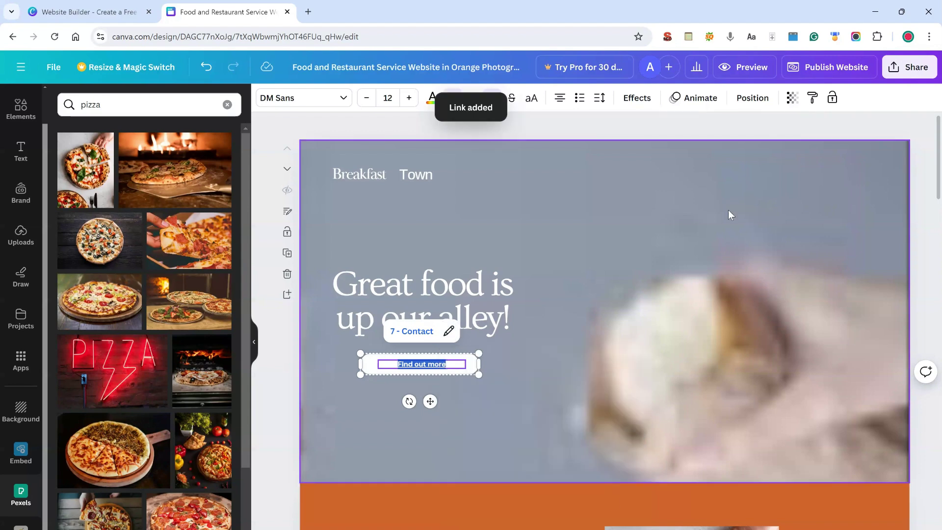
Step: Preview the website to check the "Find out more" link and the contact section, and return to the editor
click(746, 67)
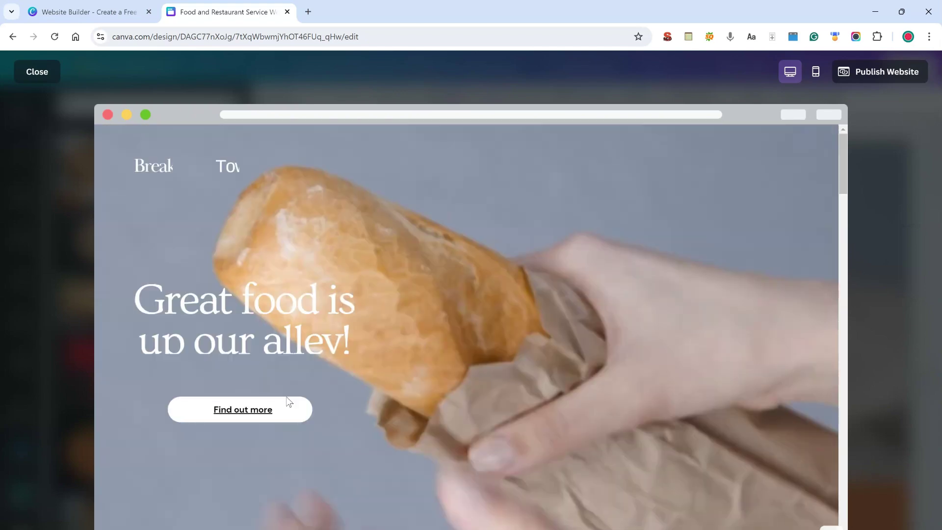
scroll(248, 397, down, 10)
scroll(248, 400, down, 10)
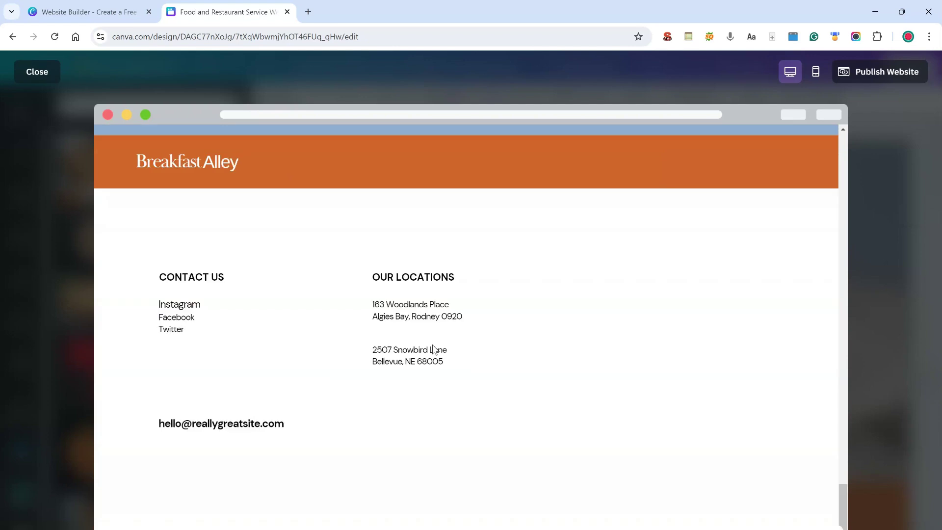
click(911, 176)
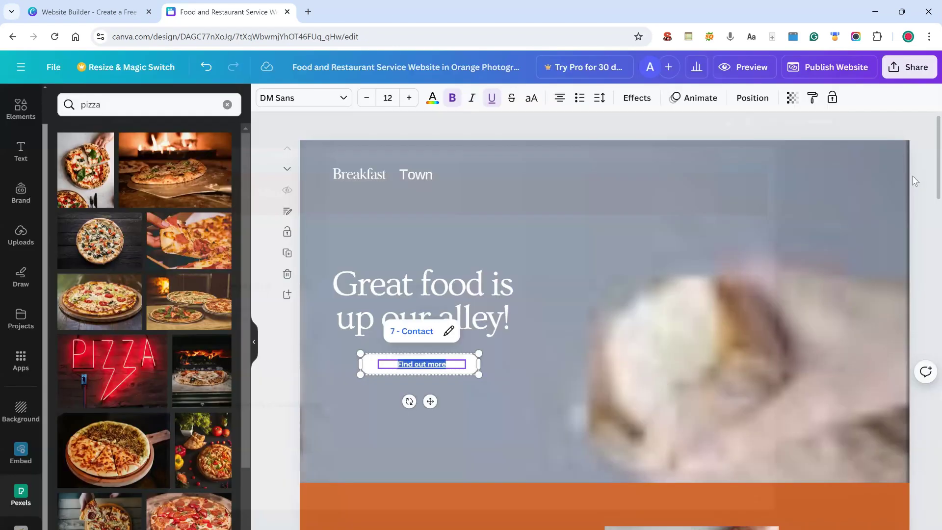
Step: Change the background colour of the "We started as neighbors" section to pink after trying yellow
scroll(553, 381, down, 6)
scroll(552, 381, down, 5)
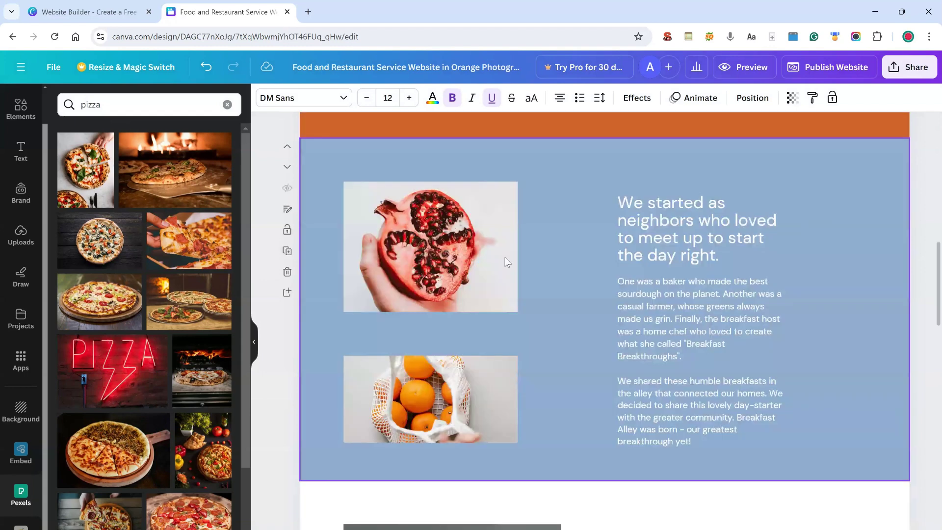
scroll(537, 330, down, 1)
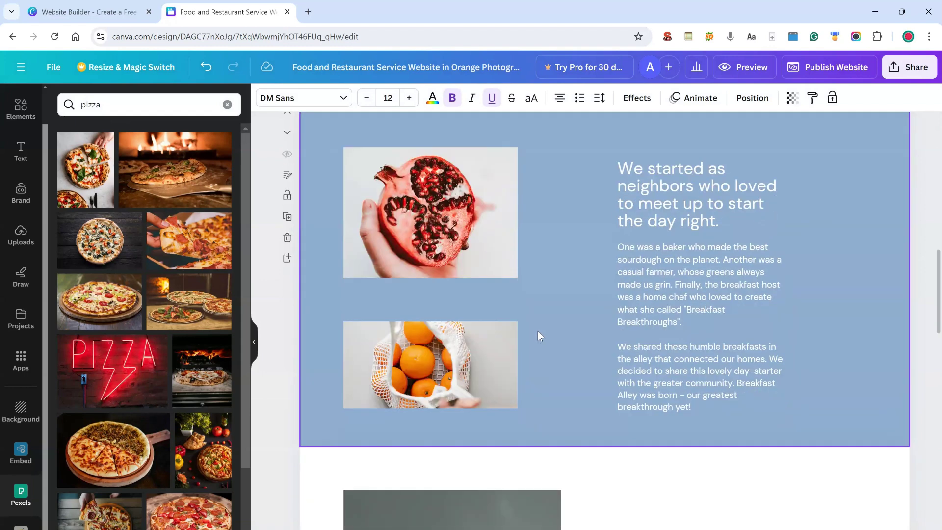
scroll(537, 330, up, 1)
scroll(538, 335, up, 1)
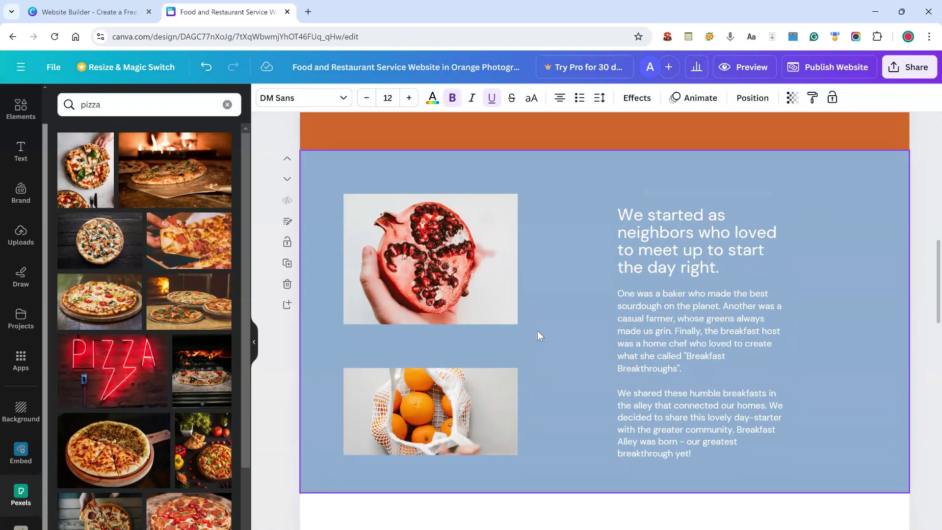
click(675, 257)
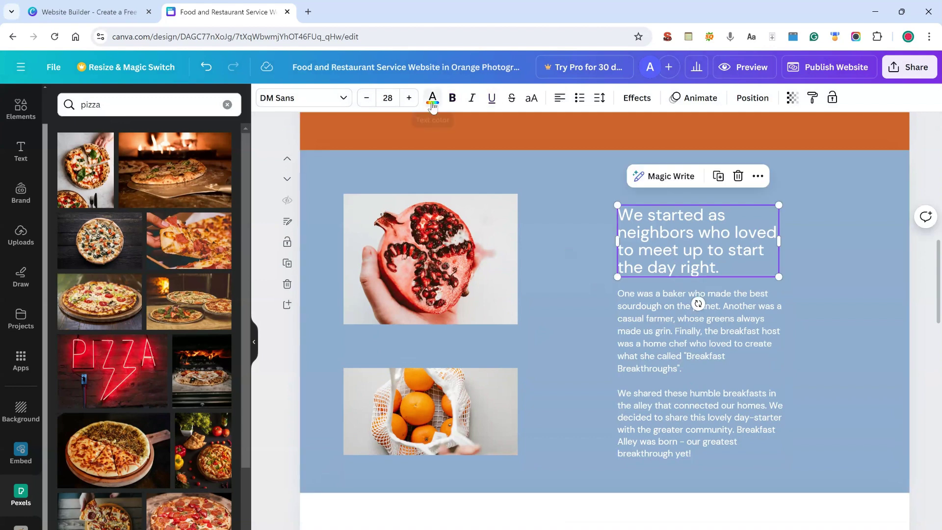
click(540, 180)
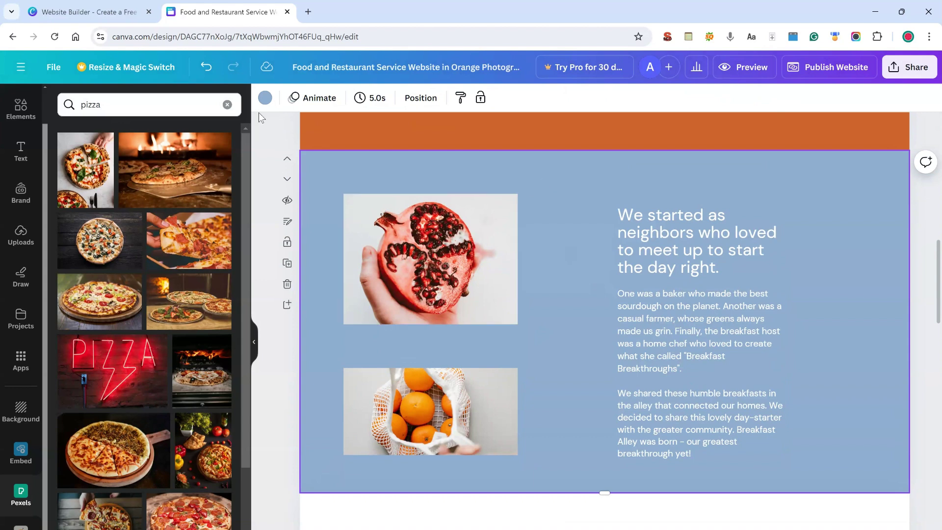
click(264, 98)
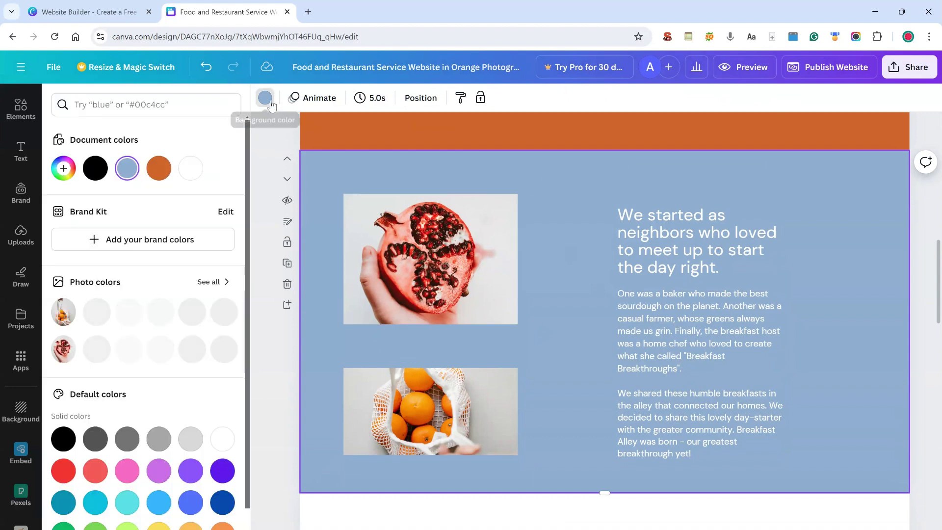
click(159, 522)
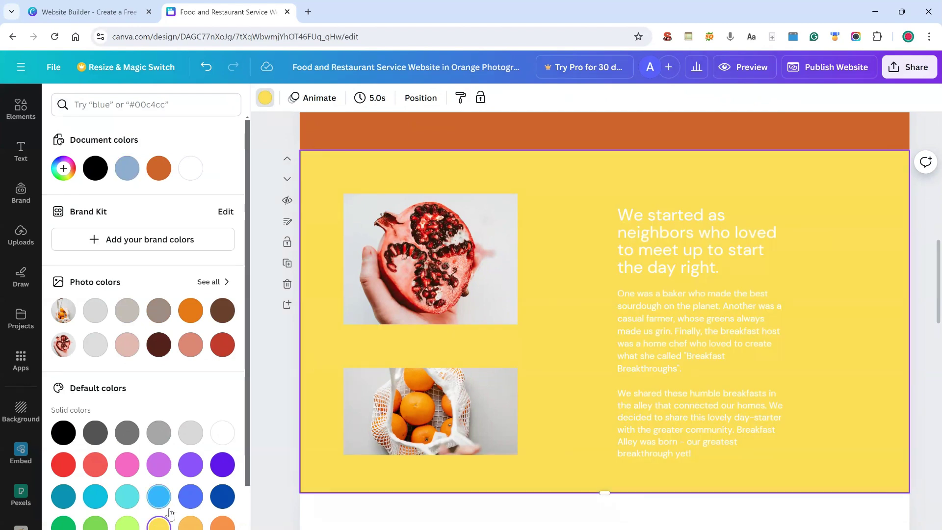
click(132, 466)
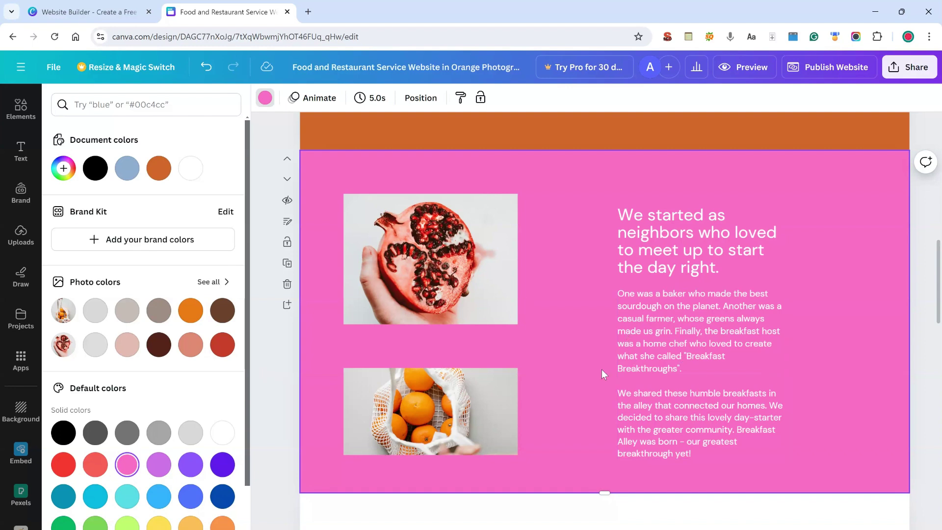
Step: Look through the remaining sections, from "Good ol' faves" and the testimonials to the FAQ and contact sections
scroll(602, 369, down, 6)
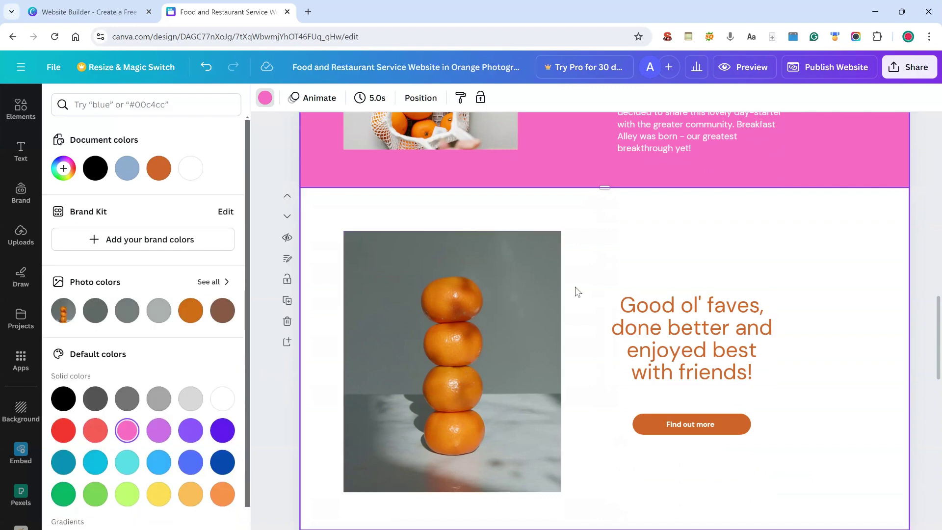
scroll(584, 334, down, 6)
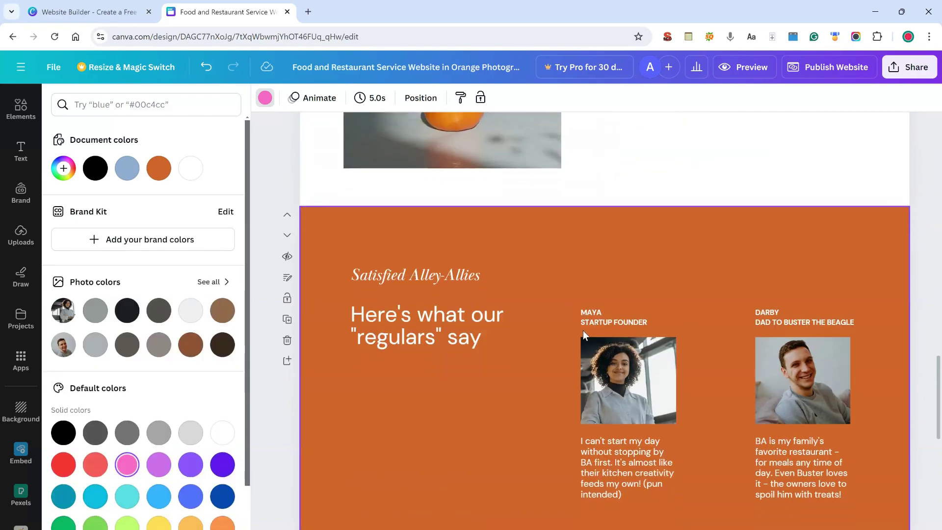
scroll(583, 331, down, 4)
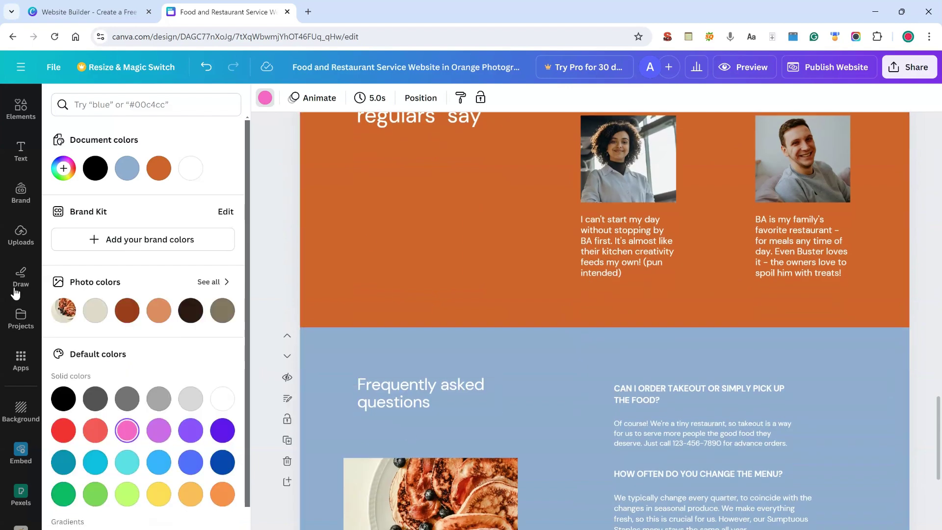
scroll(495, 400, down, 5)
scroll(496, 405, down, 1)
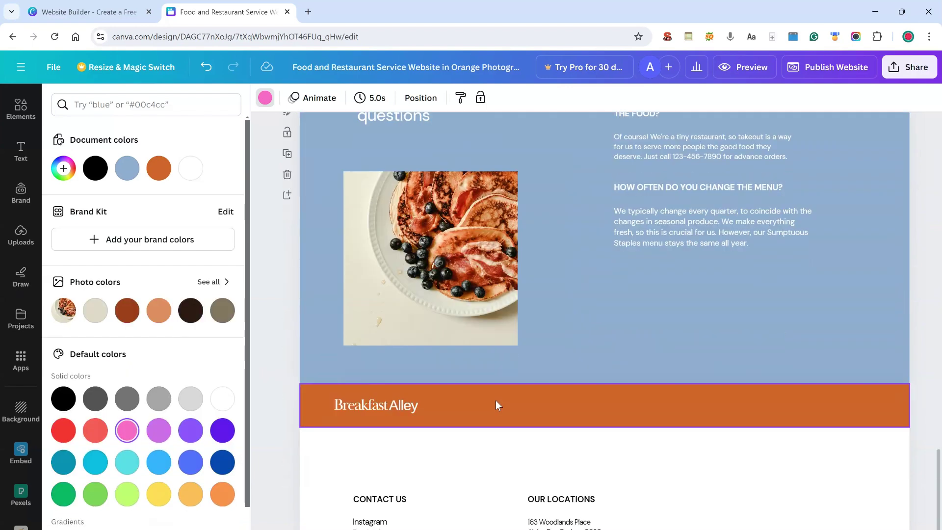
click(496, 405)
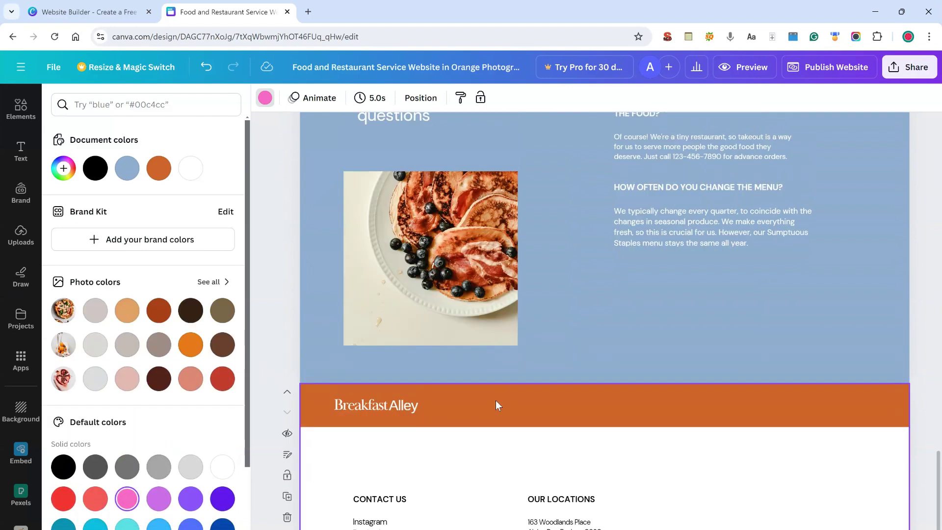
scroll(495, 405, up, 5)
click(496, 405)
scroll(495, 404, down, 6)
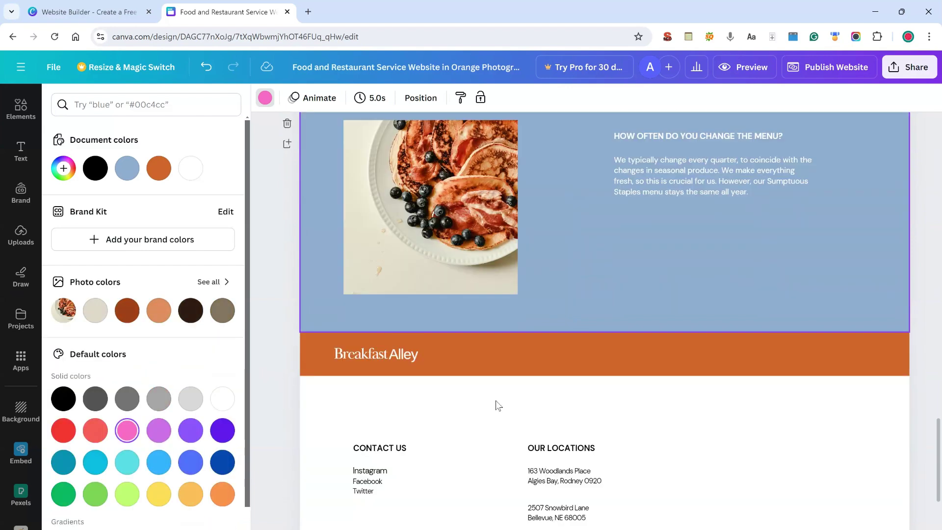
scroll(496, 405, down, 3)
scroll(616, 360, up, 6)
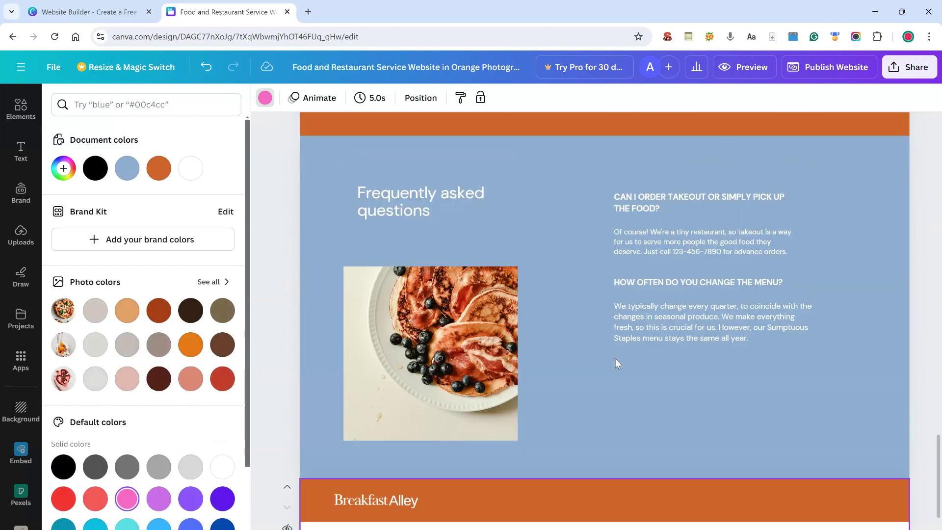
Step: Move the contact section above the "Frequently asked questions" section and return it to the end of the page
click(541, 496)
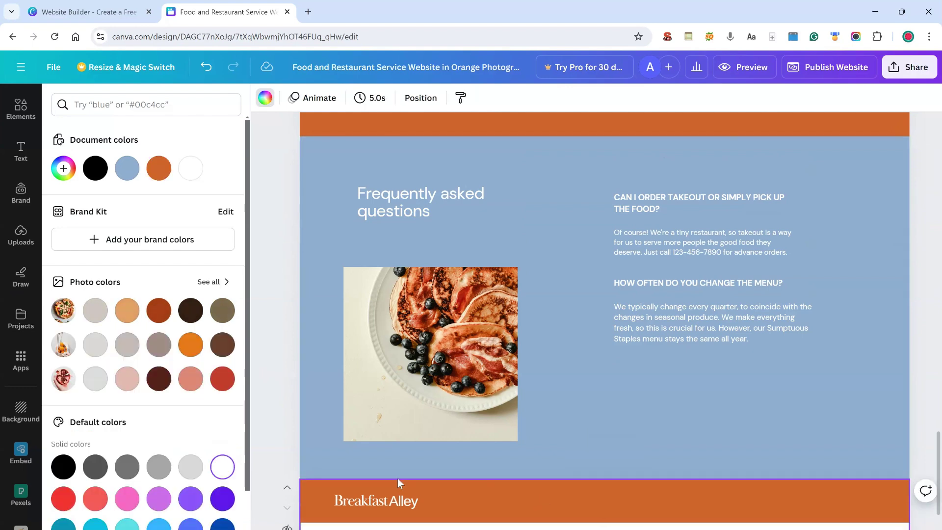
scroll(534, 496, down, 5)
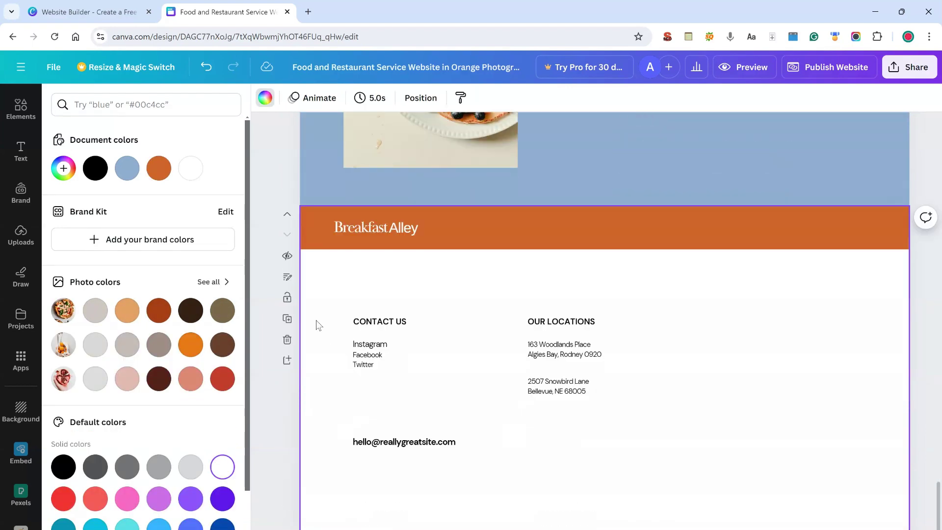
click(286, 214)
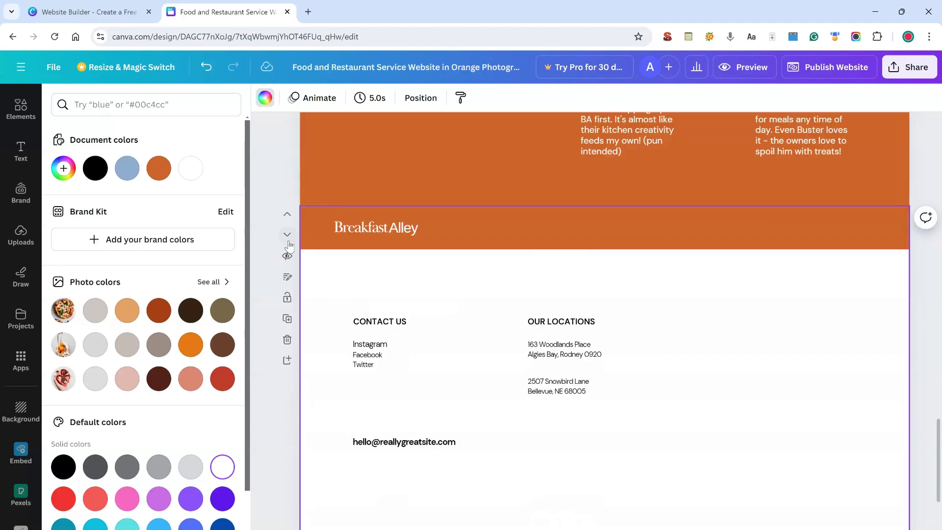
click(287, 233)
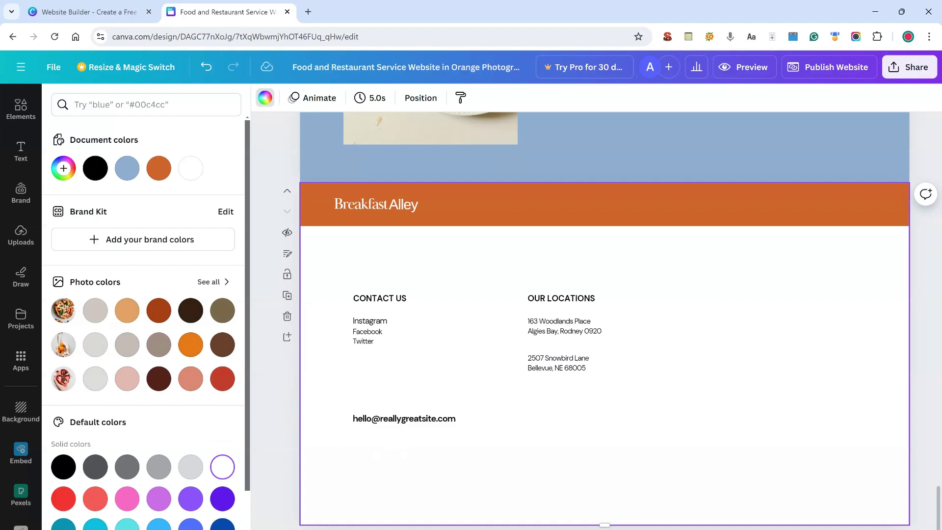
Step: Embed the Google Maps map of the Colosseum beside "Our locations" in the contact section, and check its link settings in Embed display mode
key(Escape)
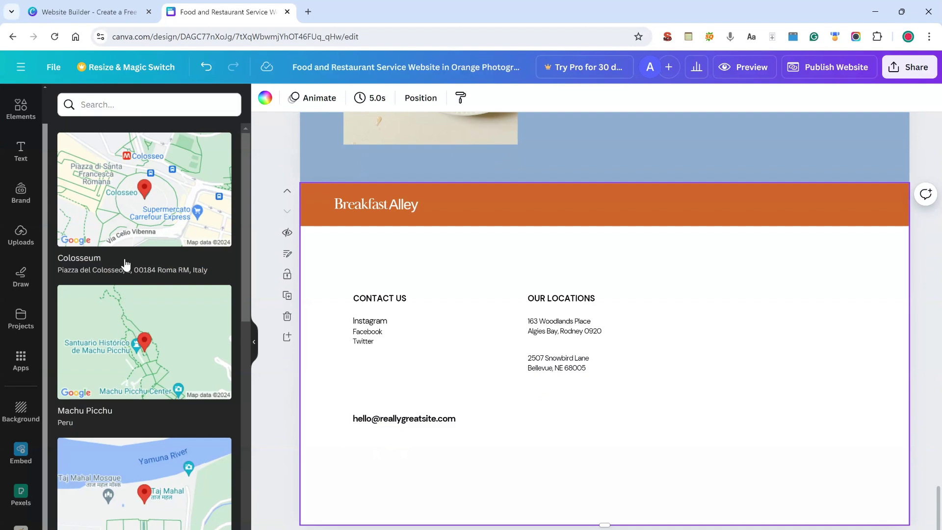
click(118, 201)
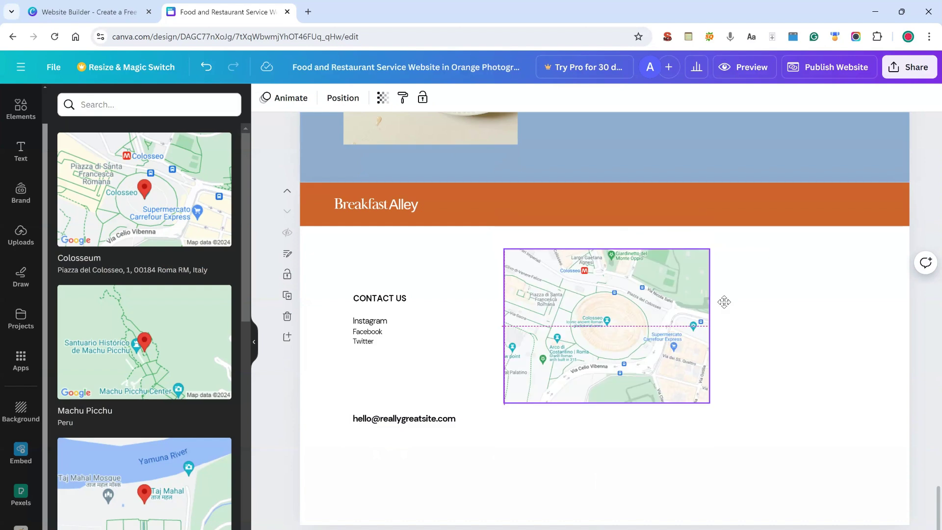
drag(724, 302, 805, 327)
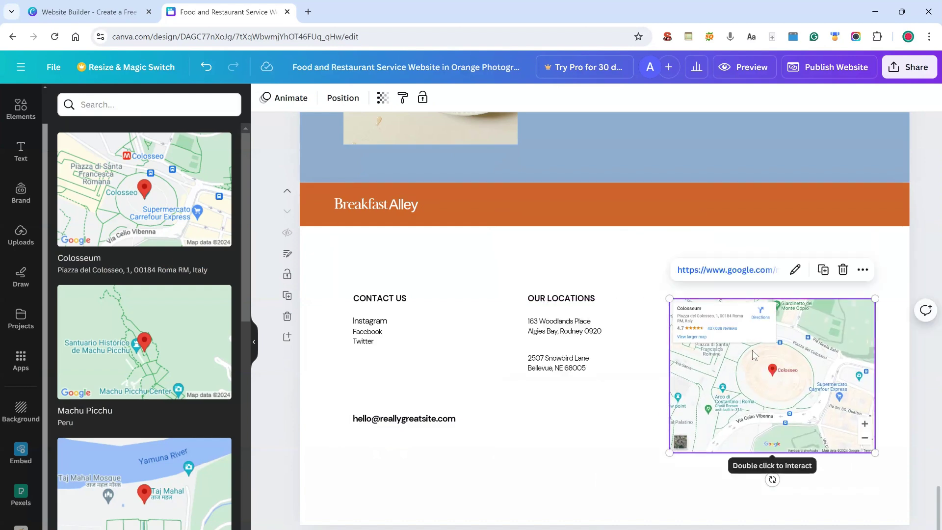
click(795, 270)
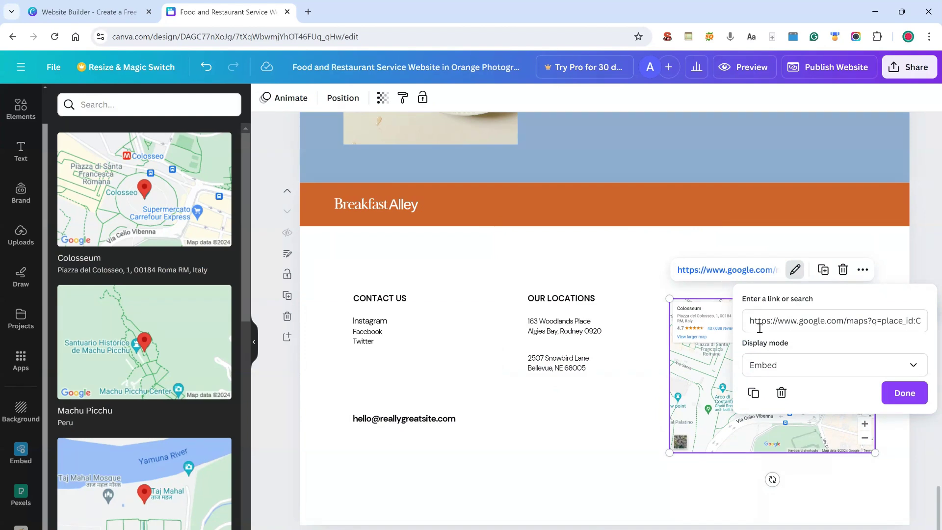
click(904, 392)
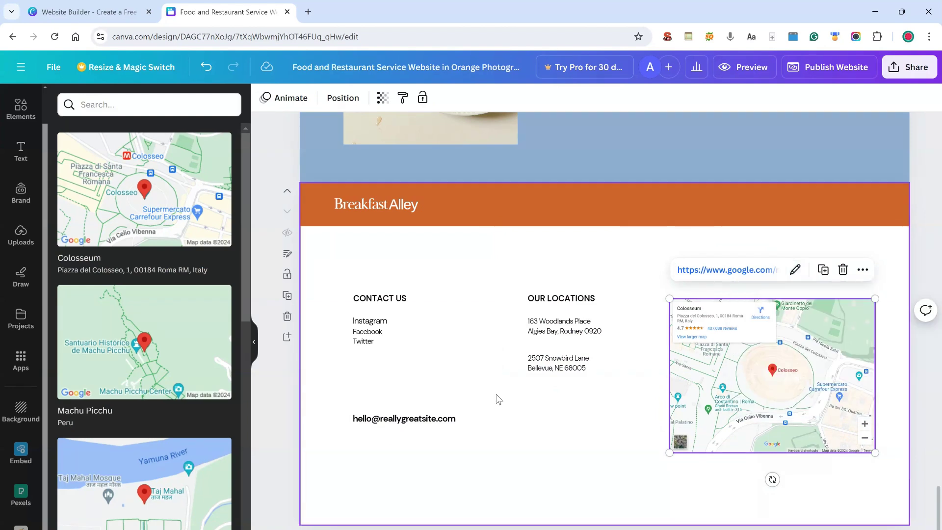
Step: Search the graphics elements for "facebook" and add the plain white "f" logo to the contact section
click(389, 420)
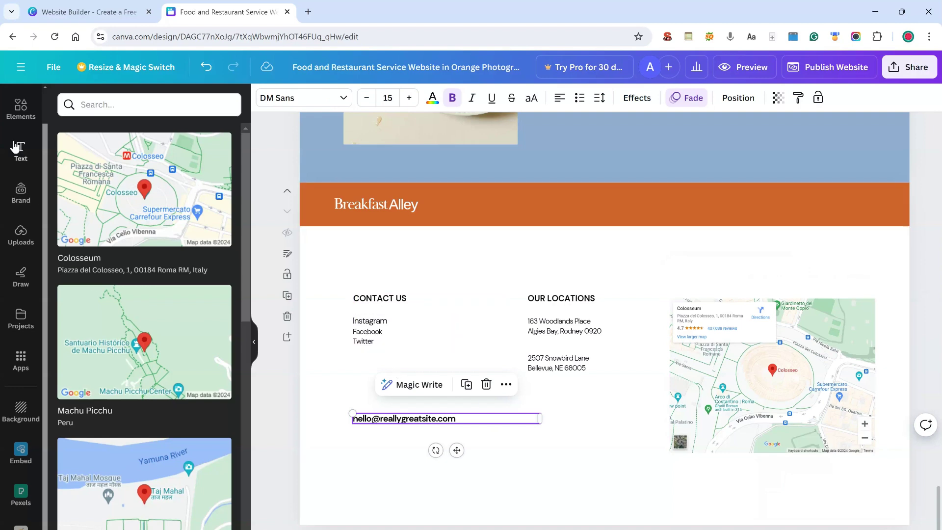
scroll(19, 189, up, 1)
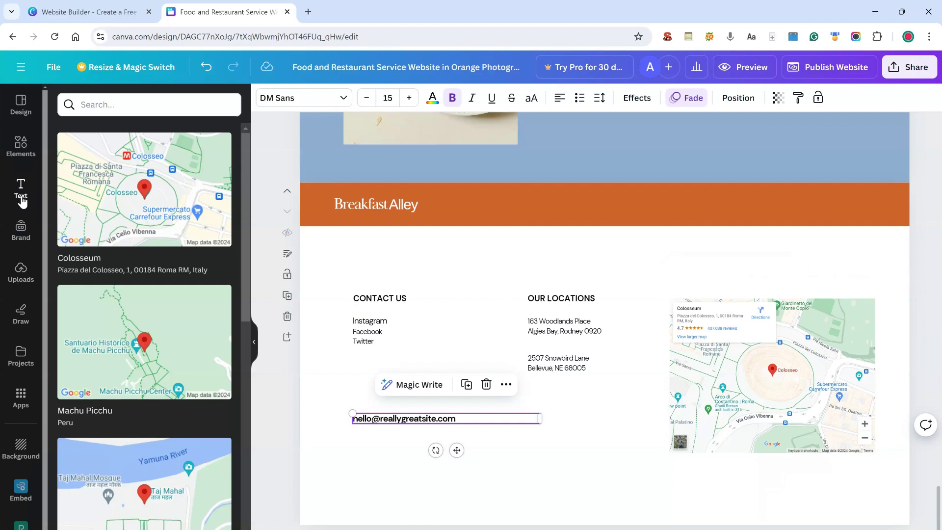
click(28, 163)
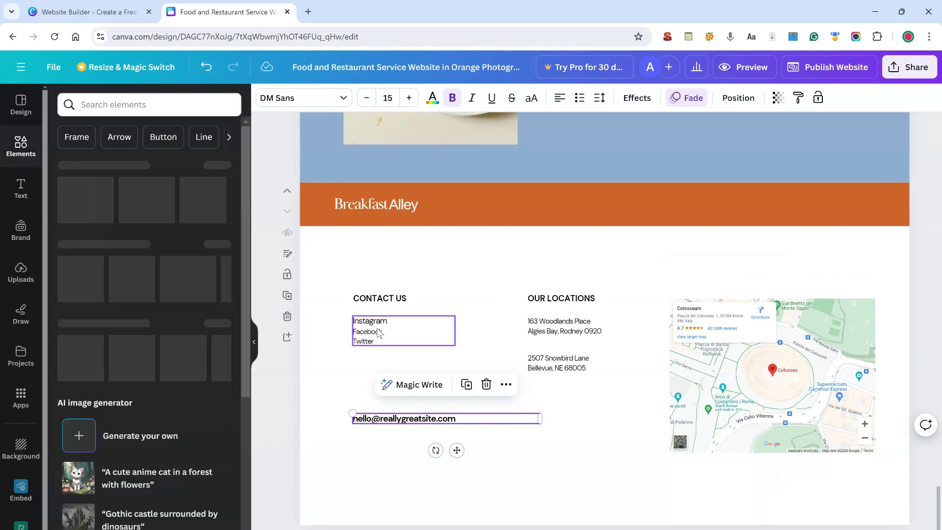
click(138, 105)
text(fa)
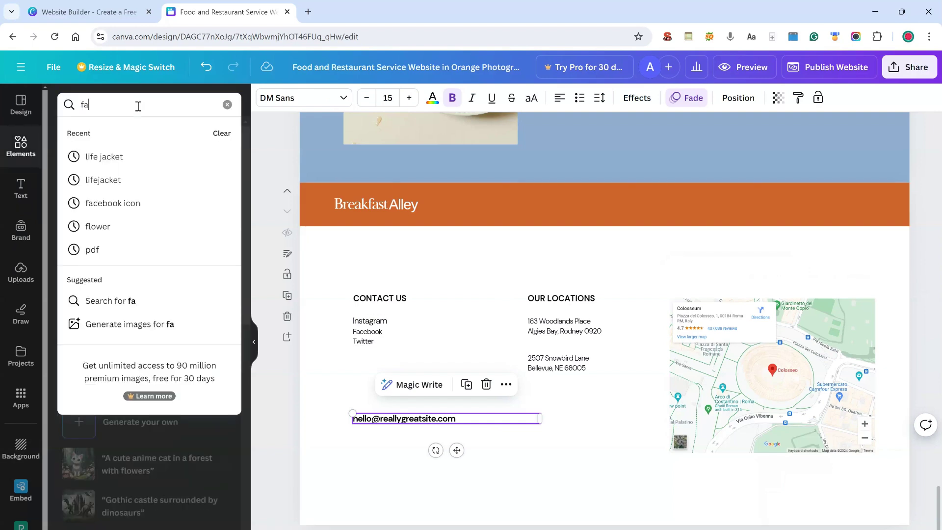
text(ce)
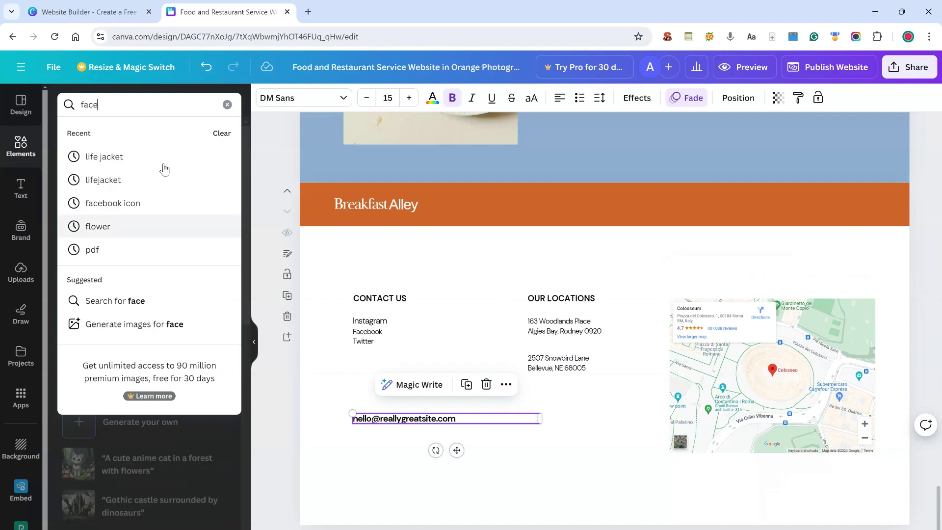
text(book)
key(Return)
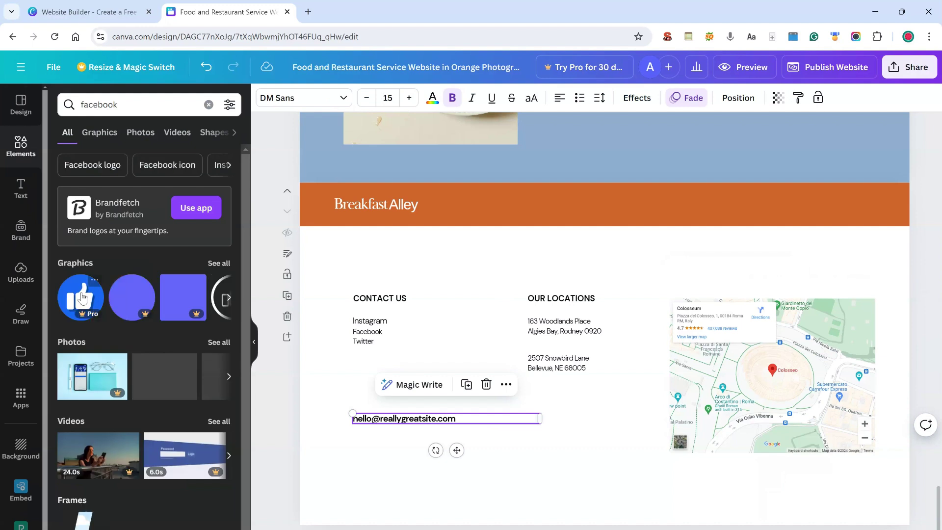
click(220, 264)
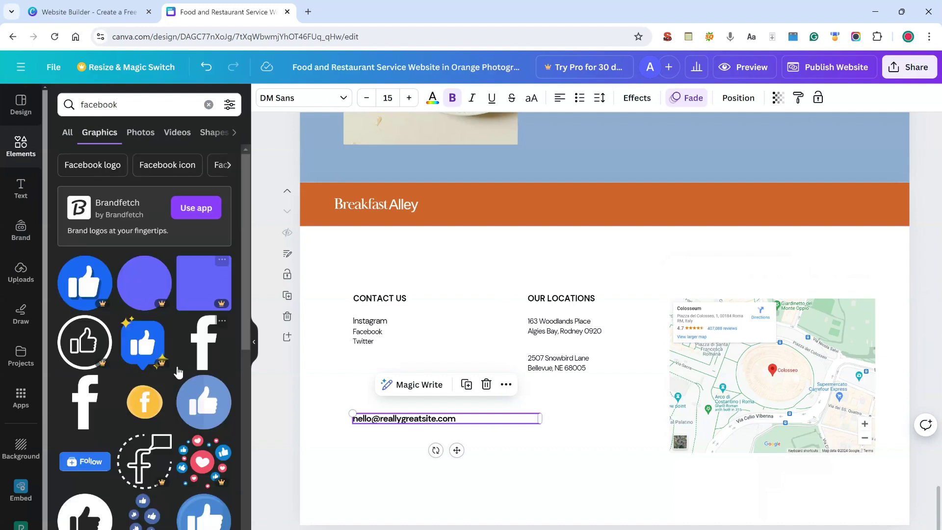
drag(206, 351, 336, 335)
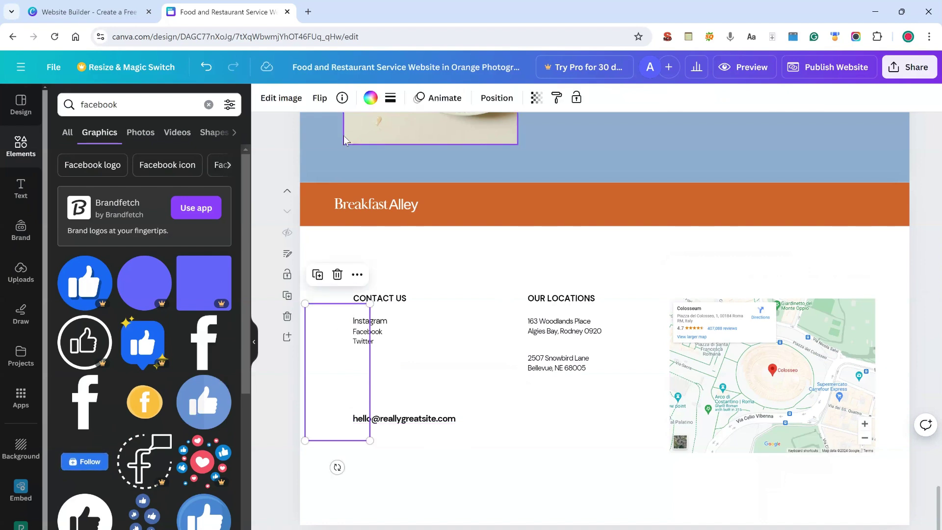
Step: Recolour the Facebook logo light blue, shrink it to icon size and place it just before the "Instagram" line
click(371, 99)
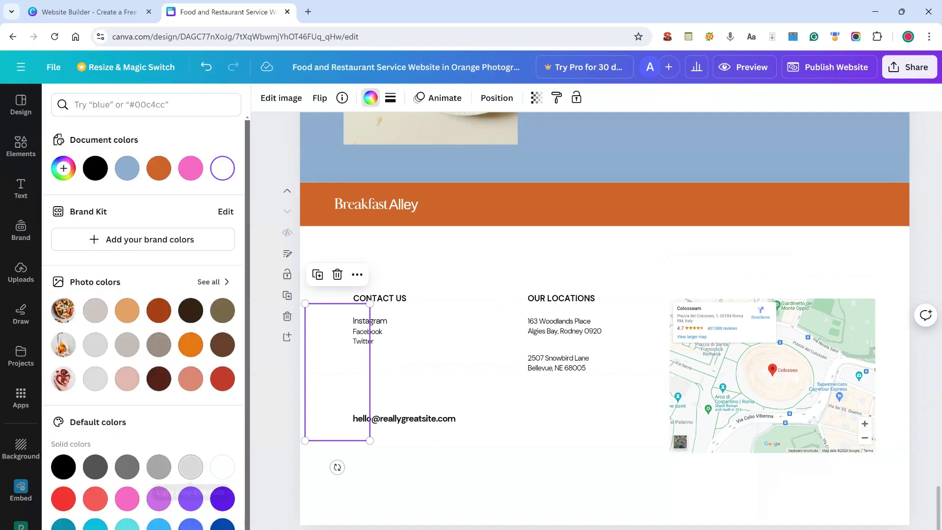
click(158, 524)
drag(304, 303, 339, 324)
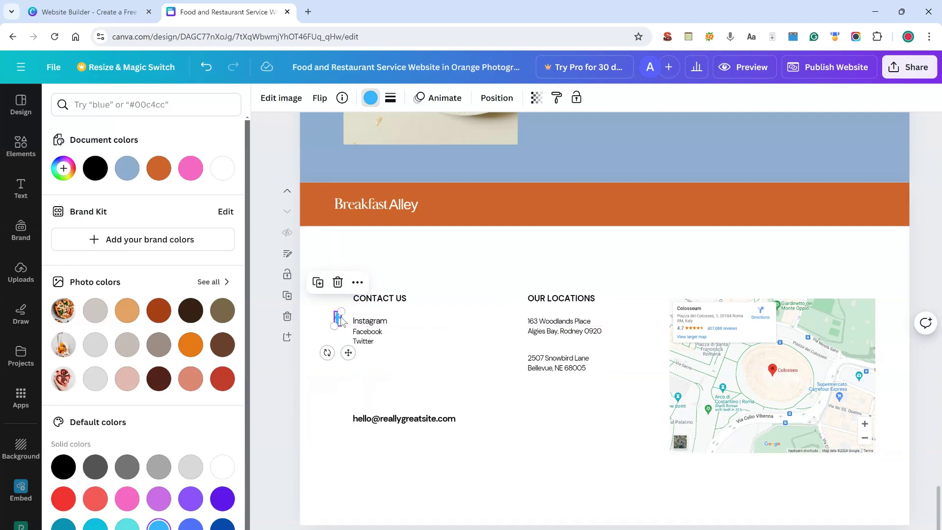
drag(341, 320, 337, 319)
Step: Select the word "Instagram" in the contact section, check its link options and leave them without adding a link
click(370, 320)
click(370, 320)
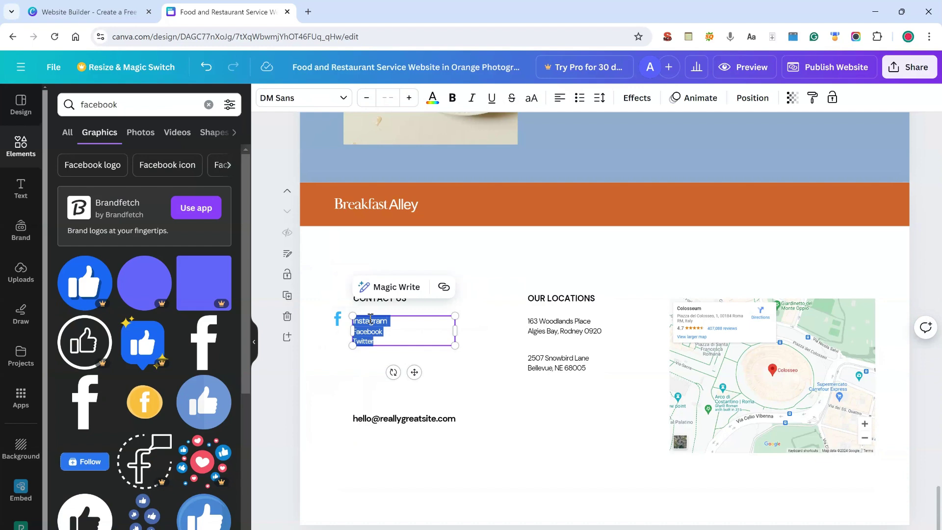
double_click(371, 320)
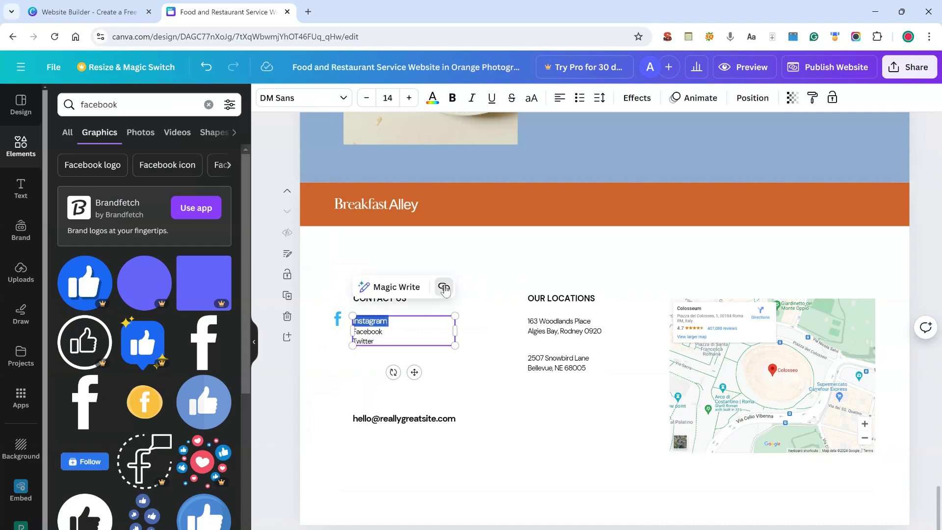
click(444, 288)
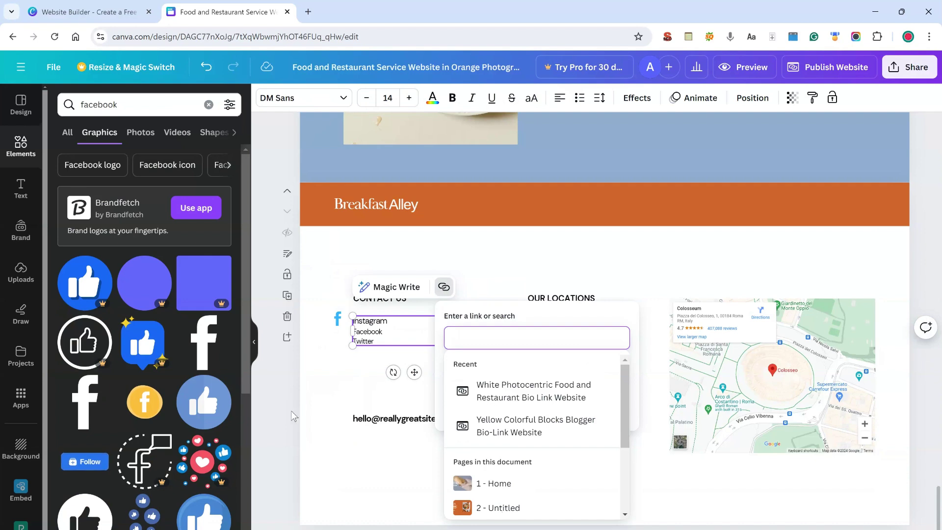
click(427, 355)
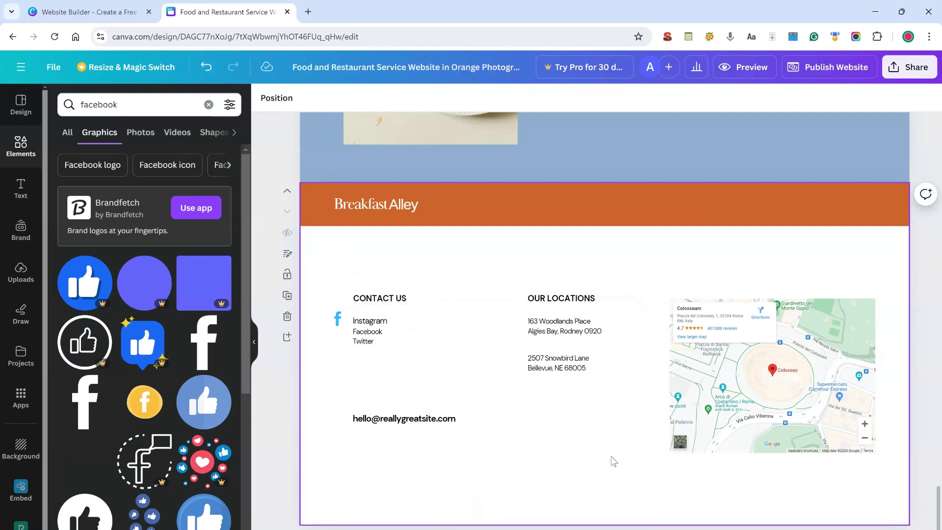
Step: Preview the website in desktop view and look through its sections from the hero banner downwards
scroll(613, 460, up, 4)
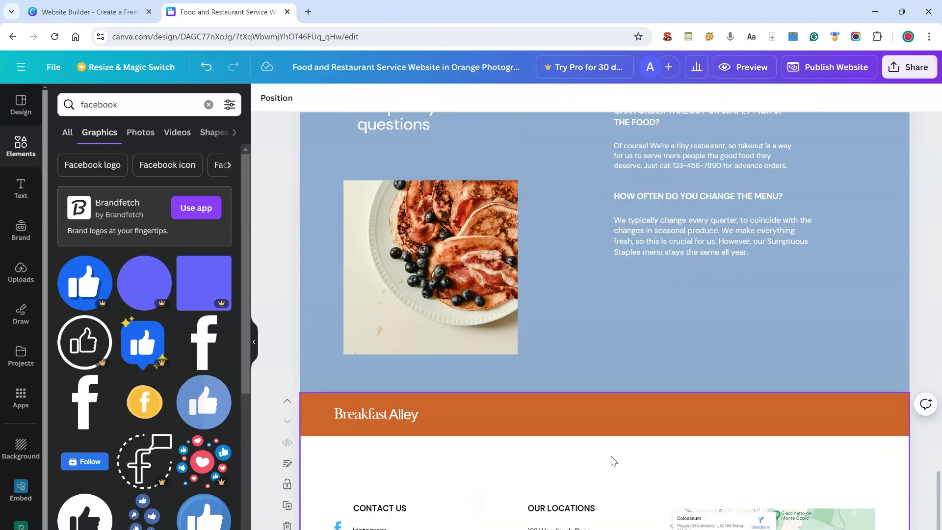
scroll(613, 461, up, 15)
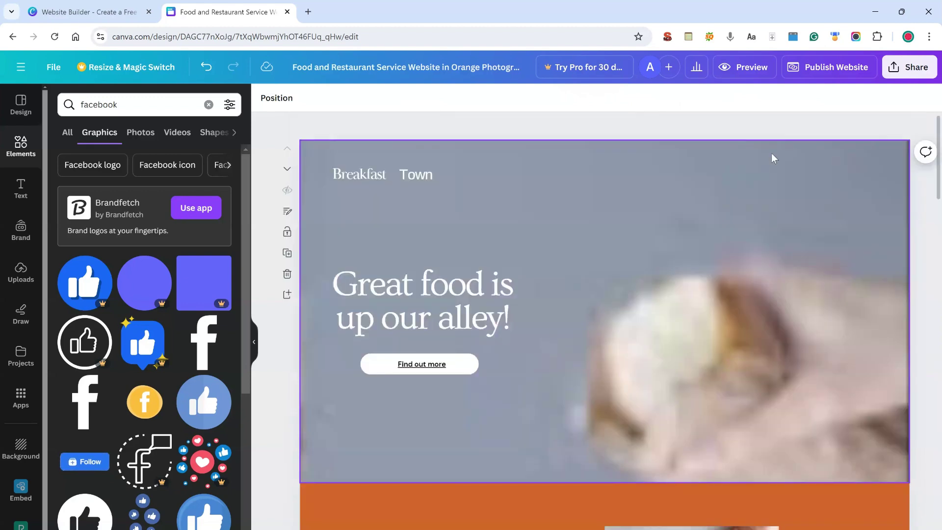
click(744, 67)
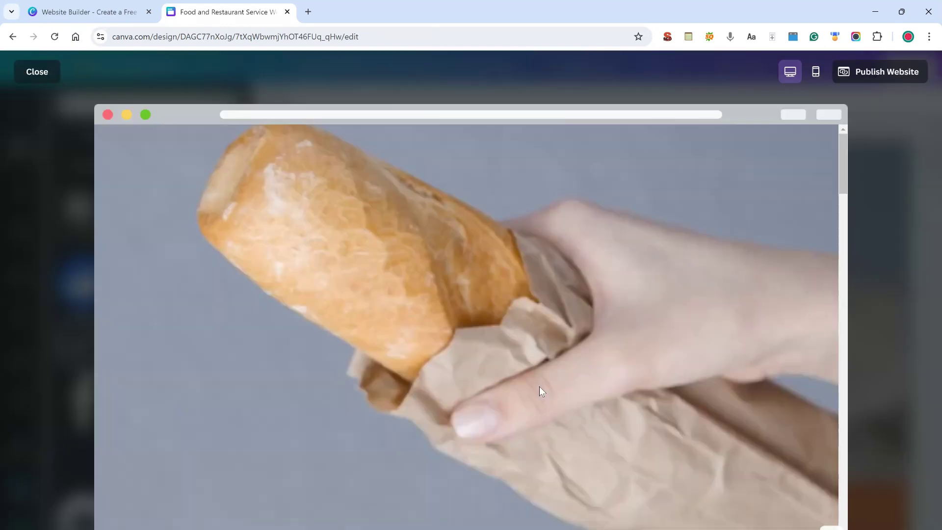
scroll(539, 387, down, 10)
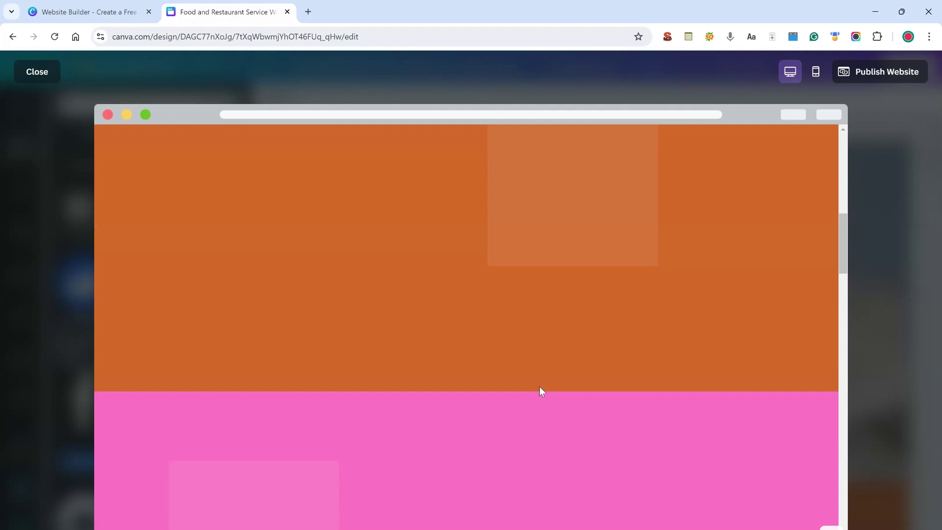
scroll(677, 302, down, 6)
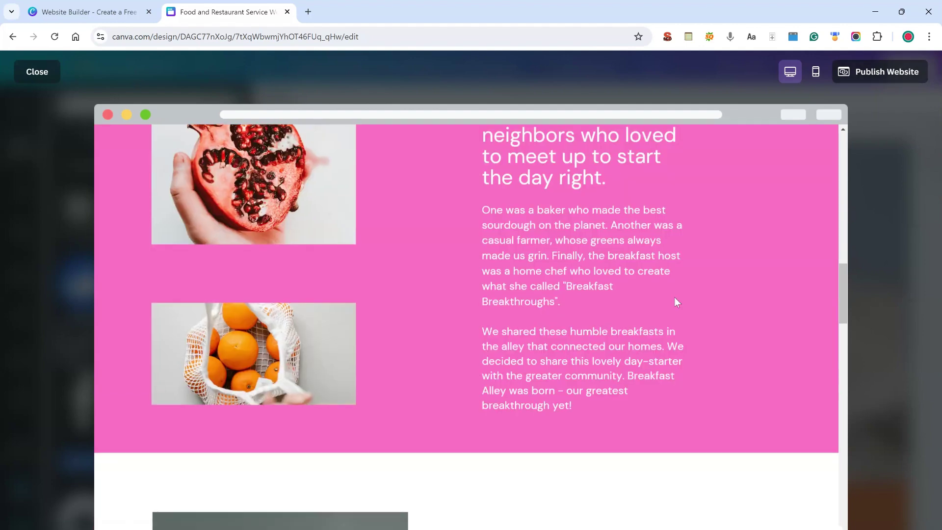
scroll(676, 301, down, 2)
Step: Open the website URL for editing in the publishing options and view the custom domain choices, including buying a new domain, without continuing
click(897, 77)
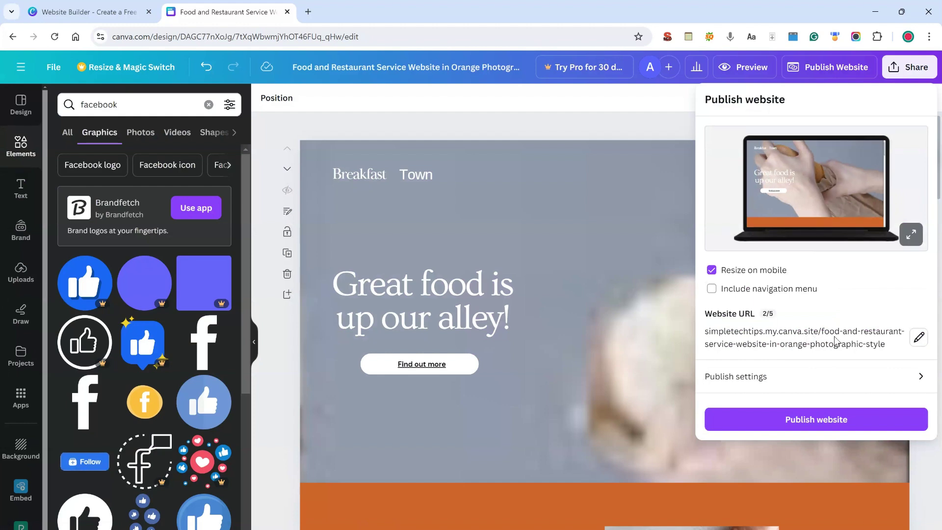
click(918, 338)
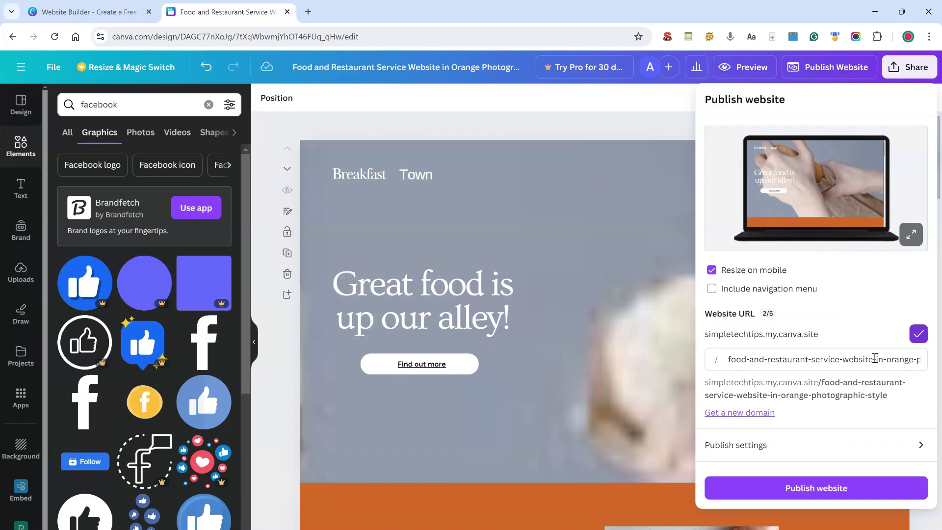
click(762, 414)
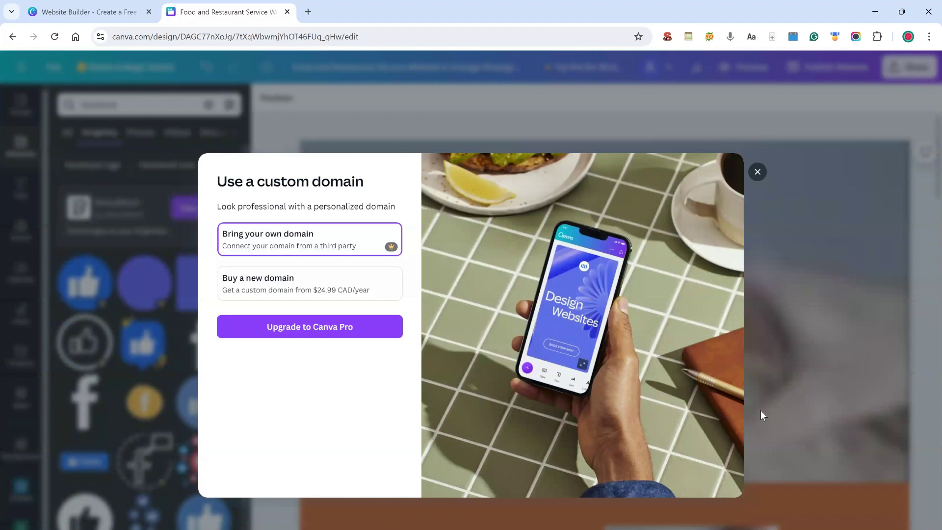
click(354, 287)
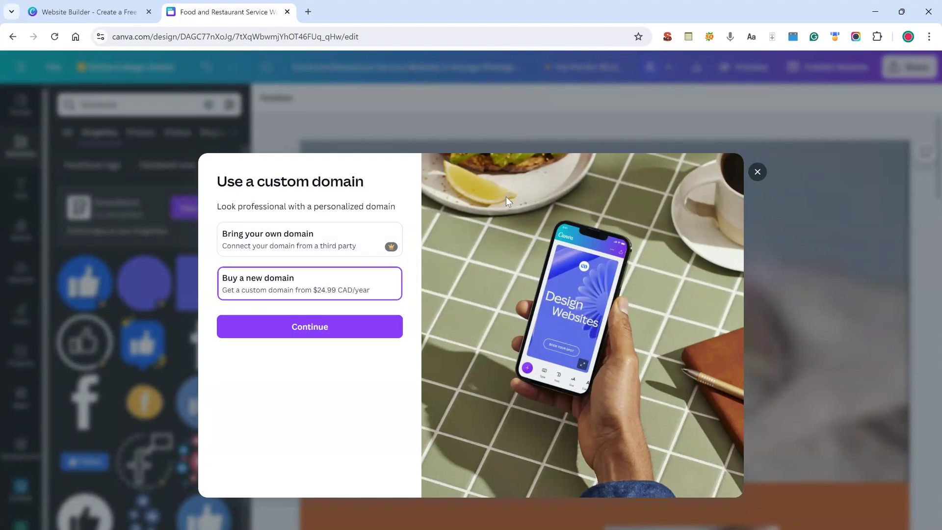
click(757, 172)
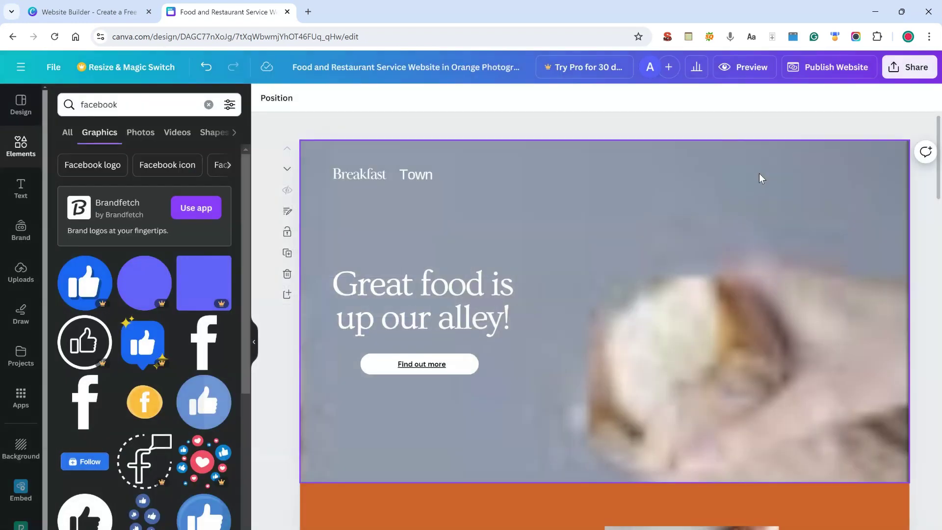